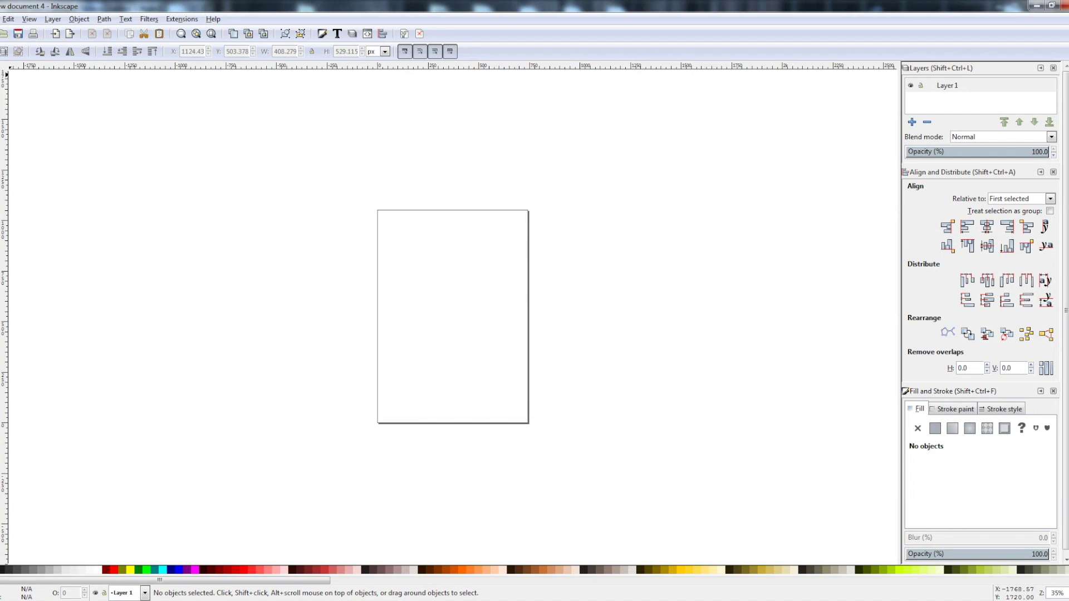
Step: Open the recently used ice cream PNG and maximize its window
click(1, 19)
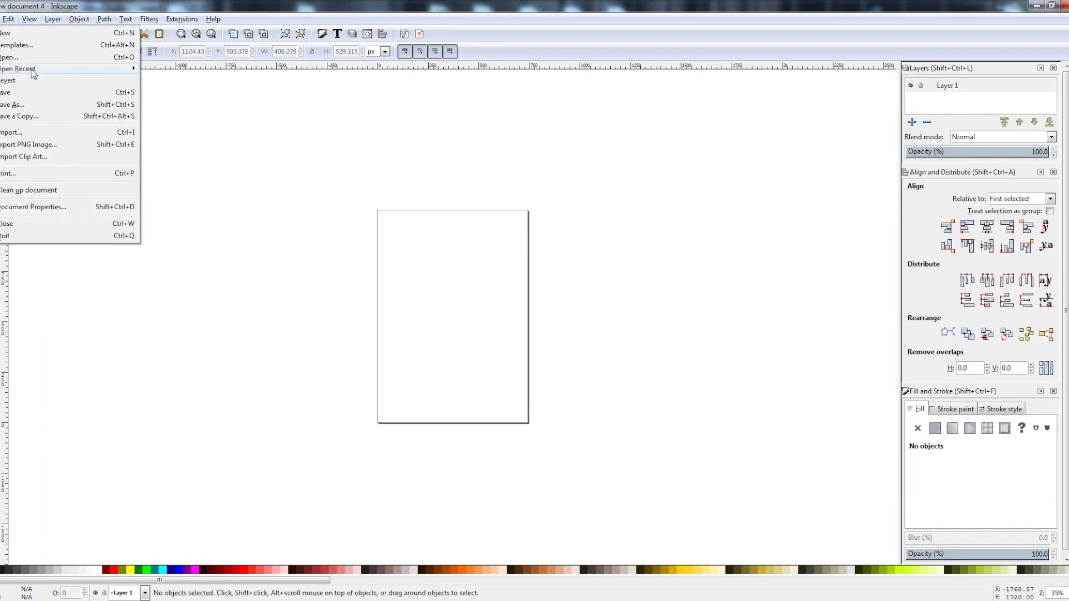
mouse_move(71, 69)
click(162, 94)
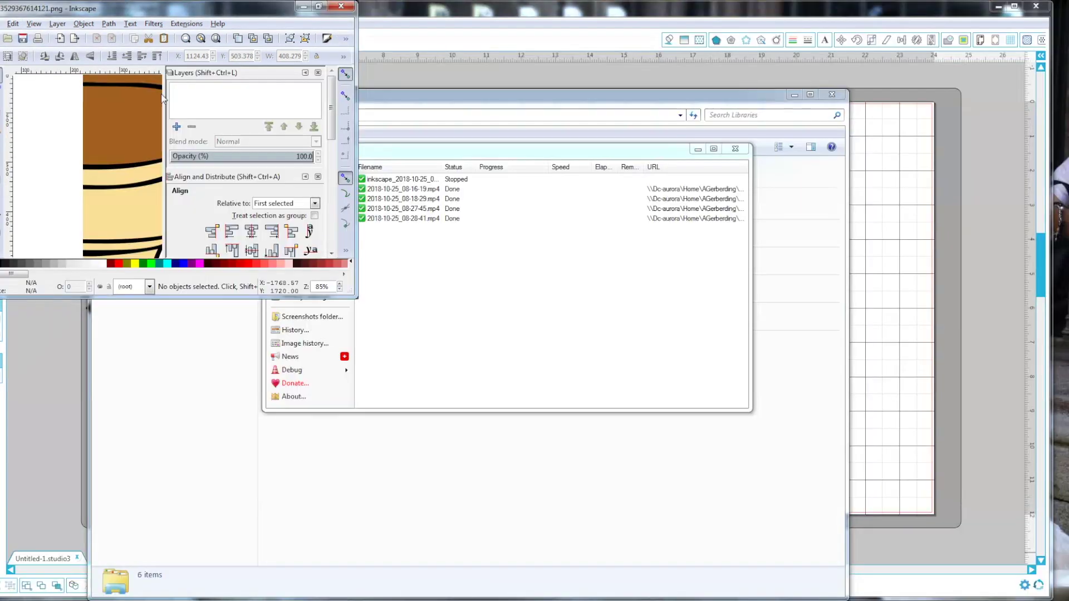
drag(140, 6, 389, 4)
double_click(390, 5)
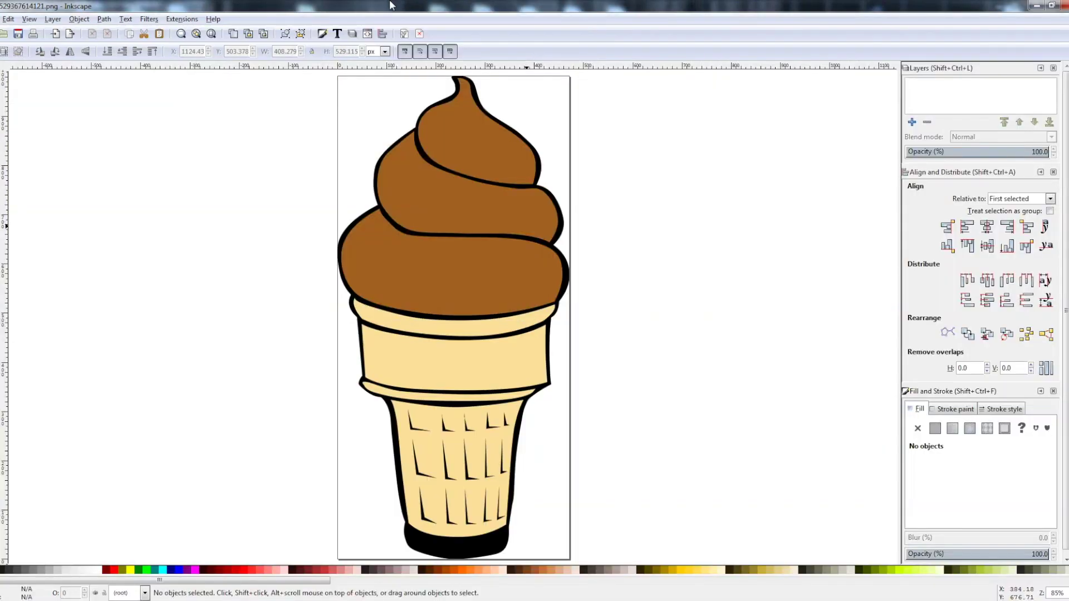
Step: Zoom out, select the ice cream image and open Path > Trace Bitmap
ctrl+scroll(454, 286, down, 2)
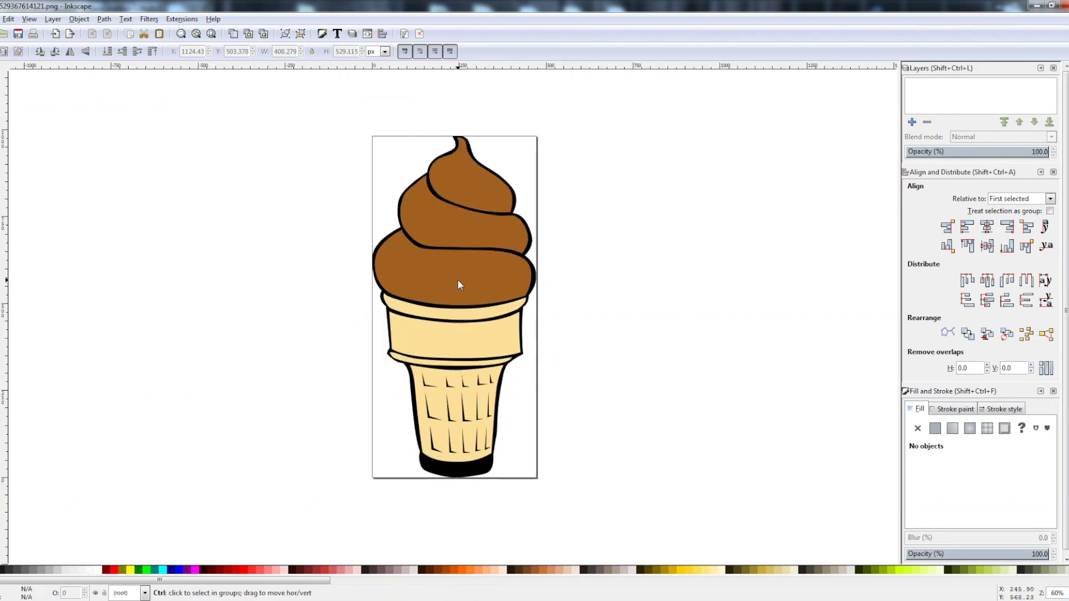
click(455, 277)
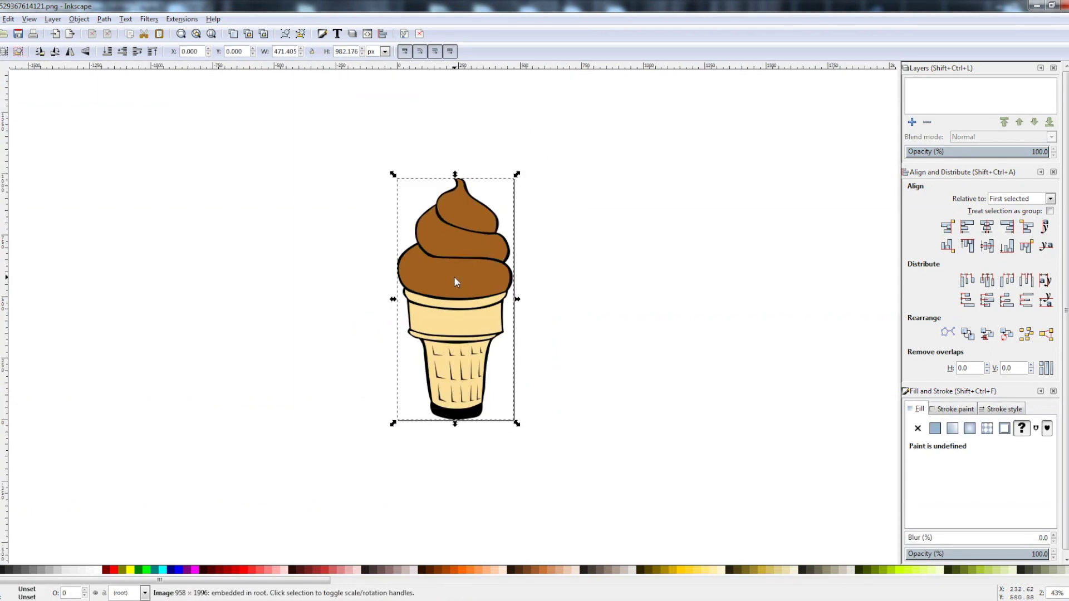
click(104, 19)
click(125, 60)
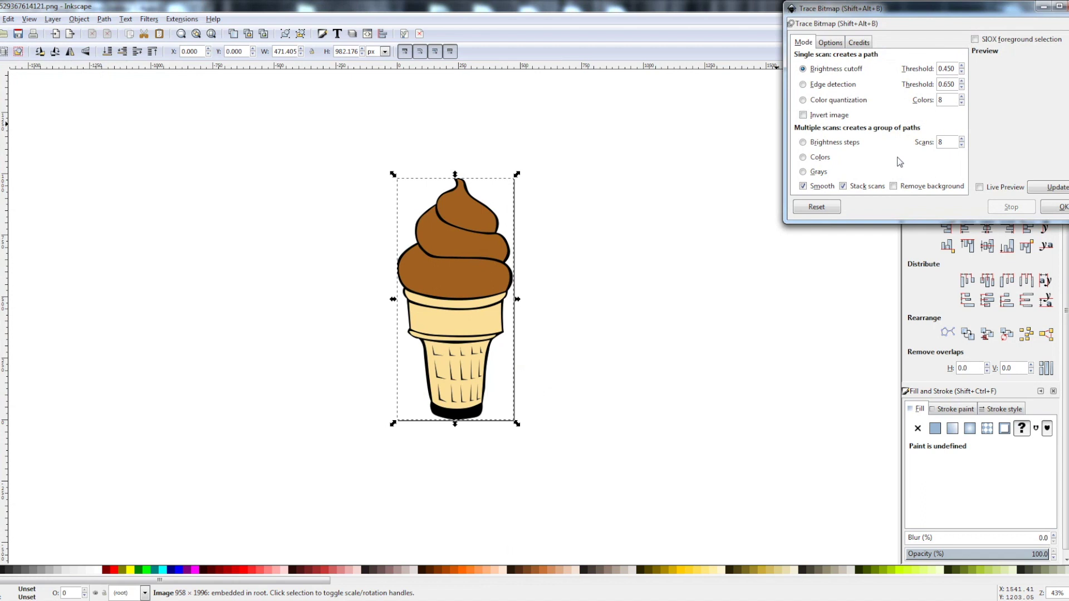
Step: Set Colors mode with Remove background, unstacked scans, and preview with 2 scans
click(913, 187)
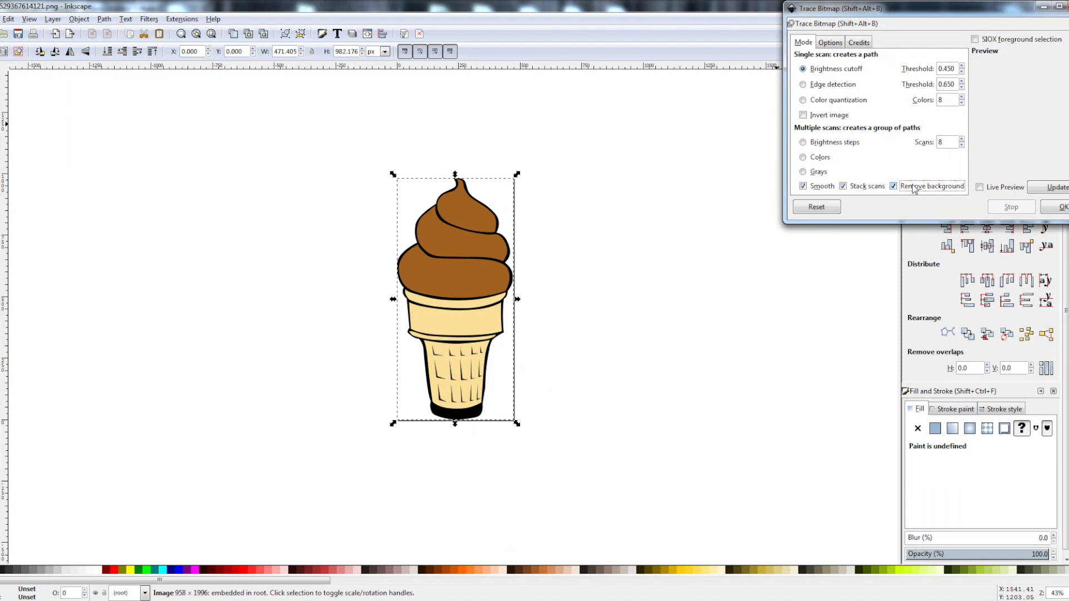
click(818, 160)
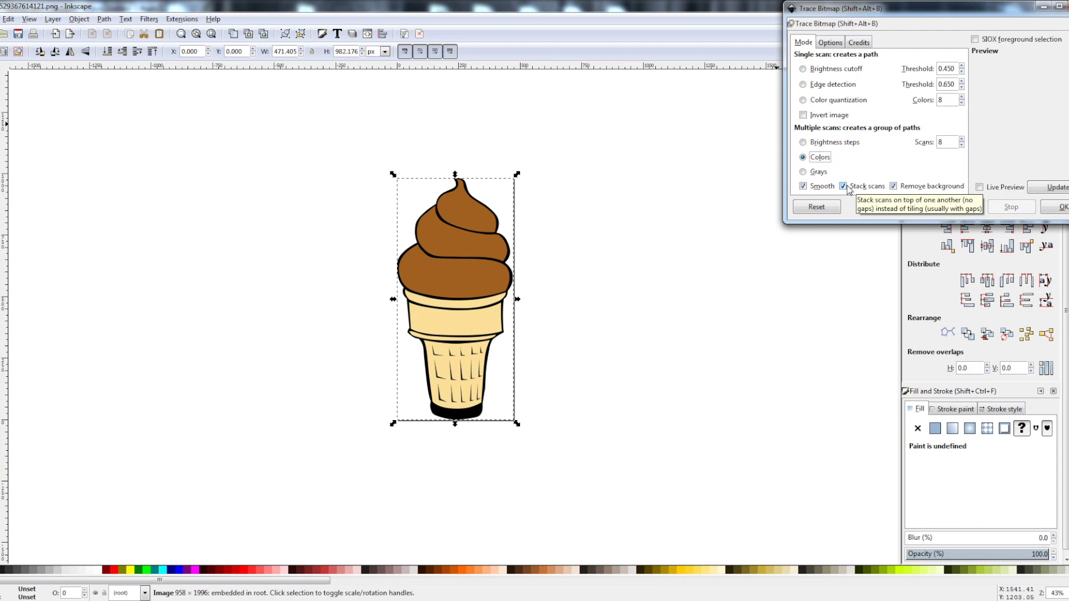
click(844, 186)
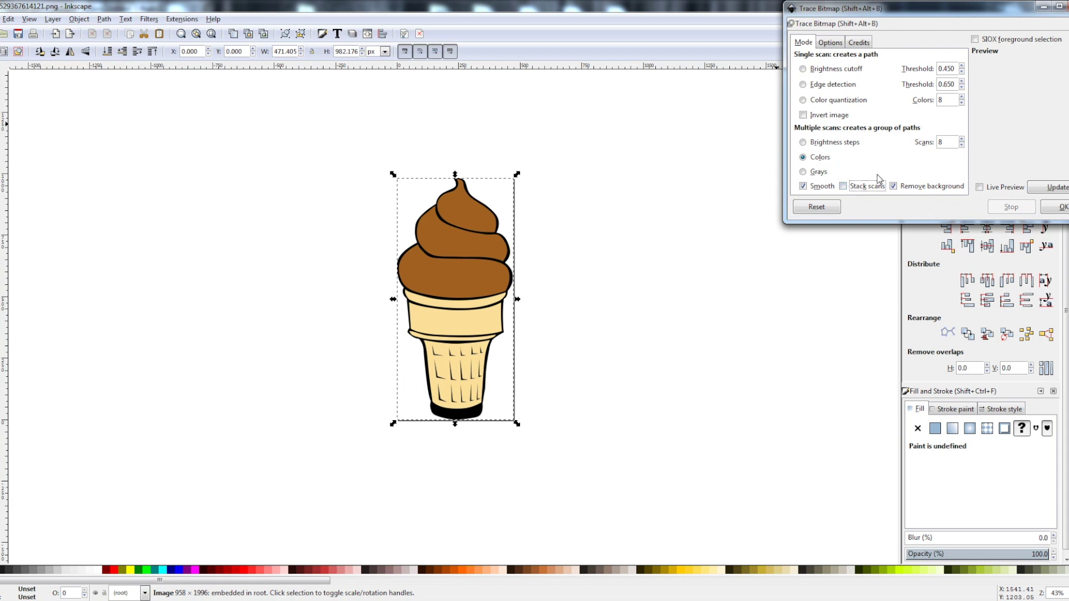
click(962, 145)
click(961, 145)
click(962, 146)
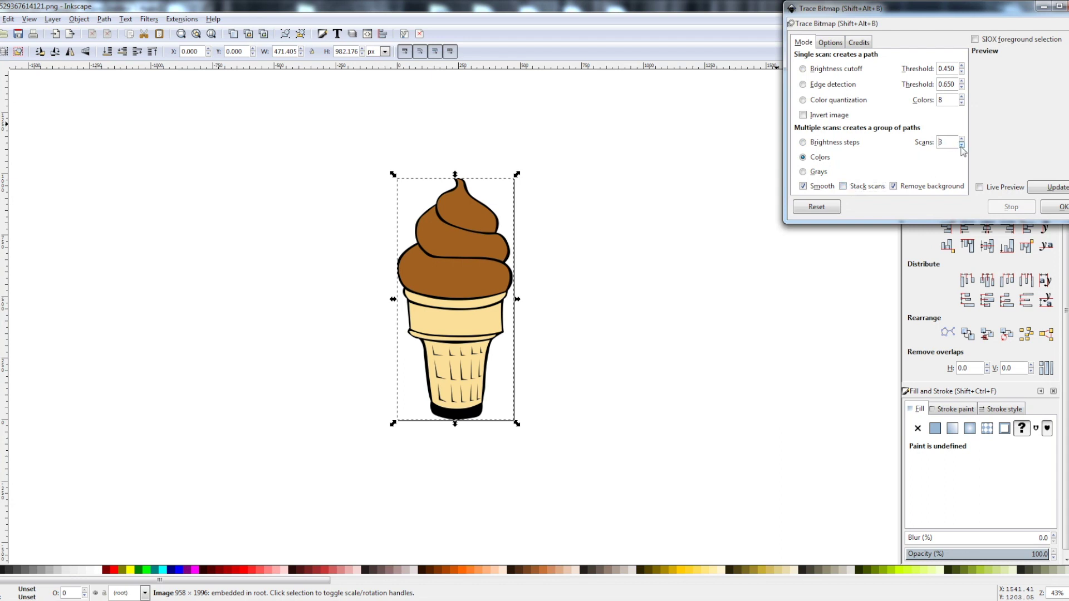
click(1024, 187)
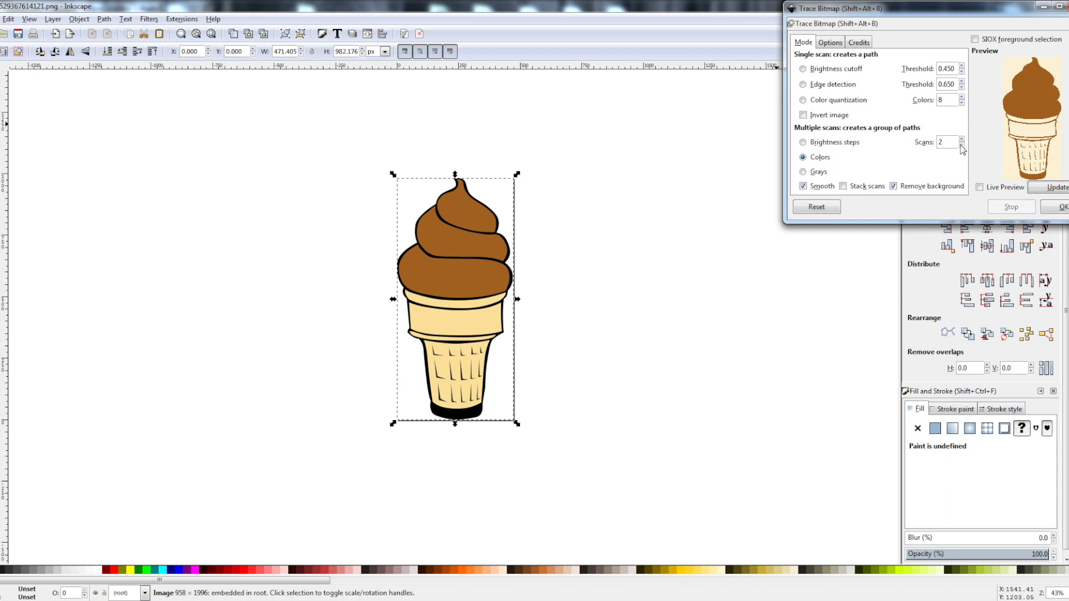
Step: Raise scans to 4, update the preview, run the trace and close the dialog
click(962, 139)
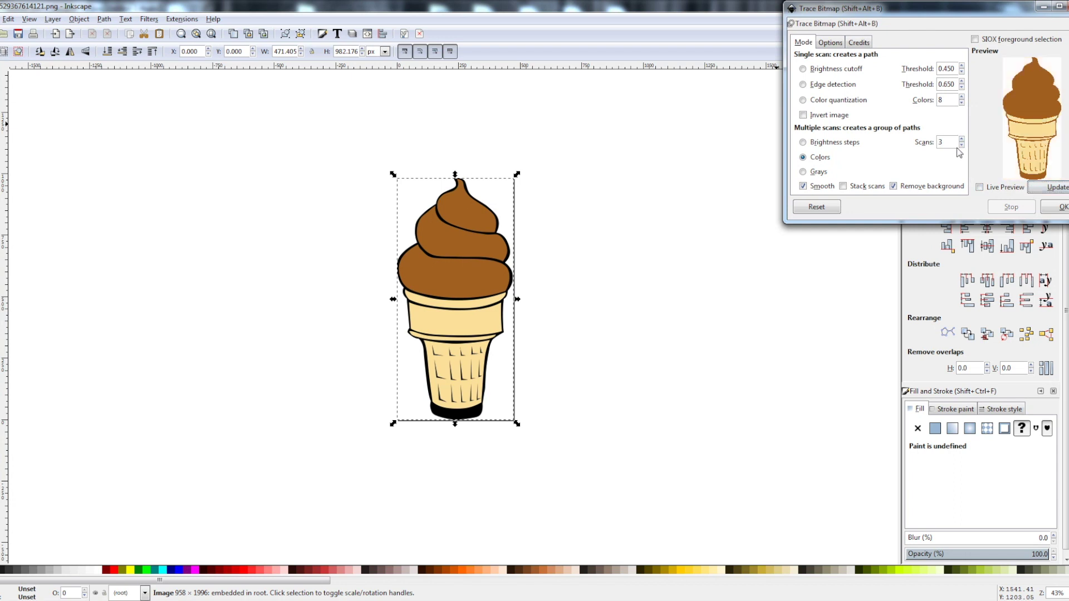
click(962, 139)
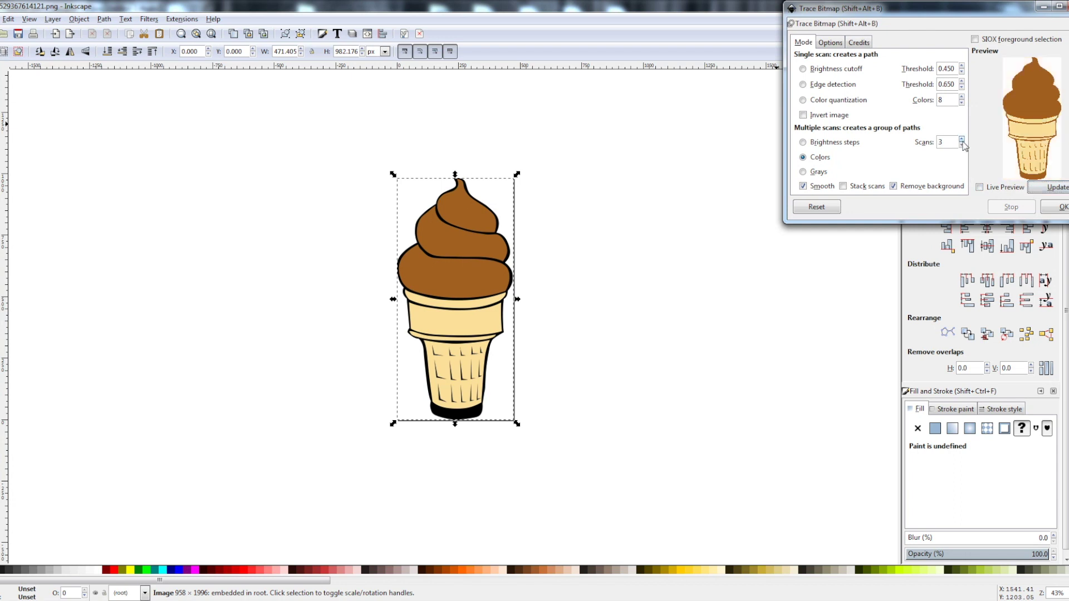
click(1039, 190)
click(1053, 213)
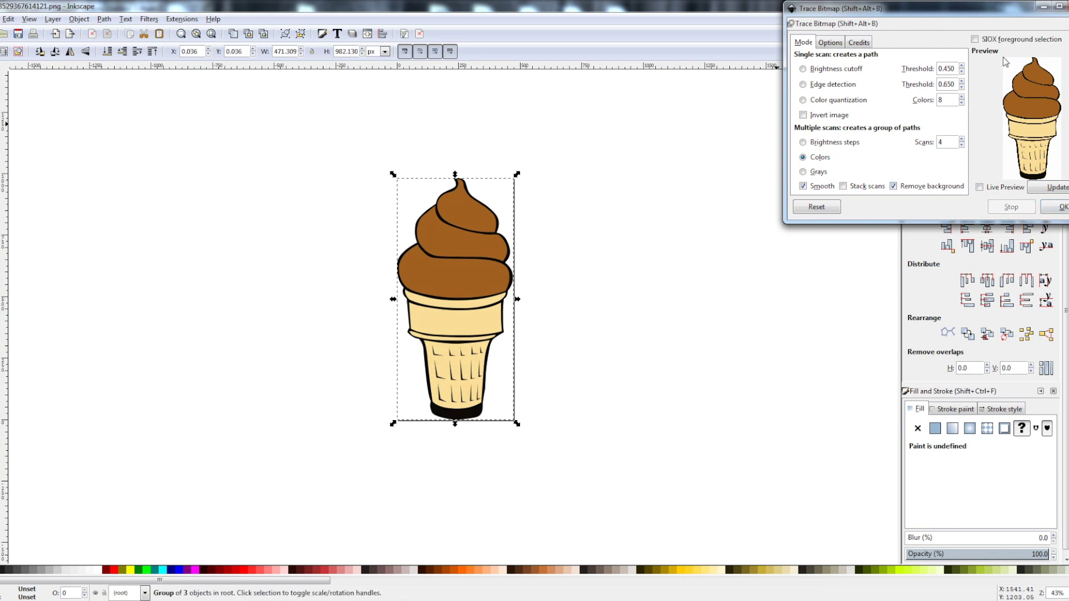
key(Escape)
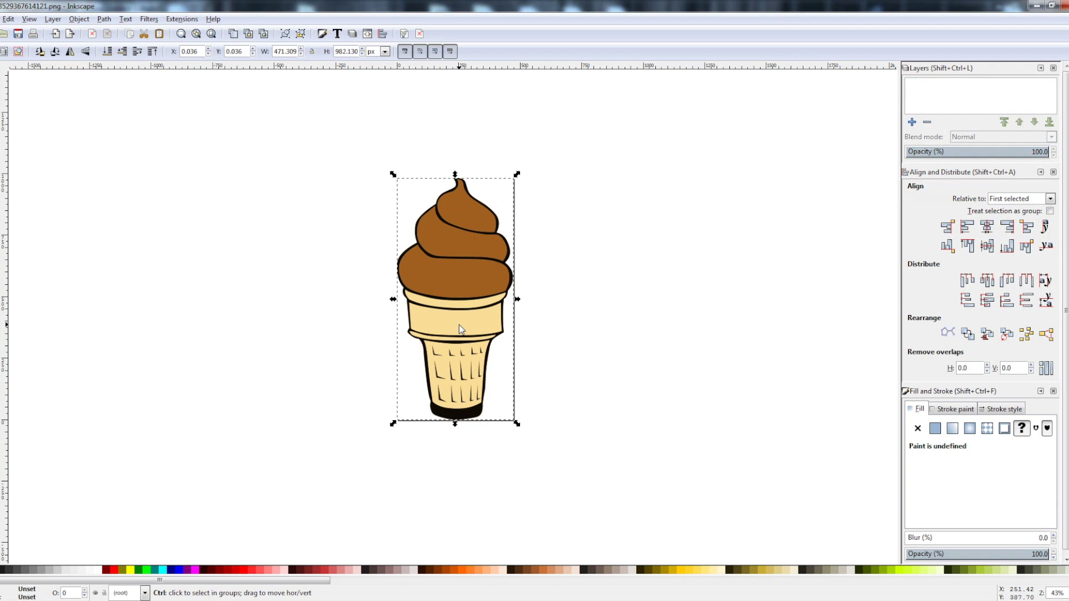
Step: Move the traced ice cream horizontally left of the original and inspect its nodes
key(ctrl+d)
drag(459, 325, 278, 316)
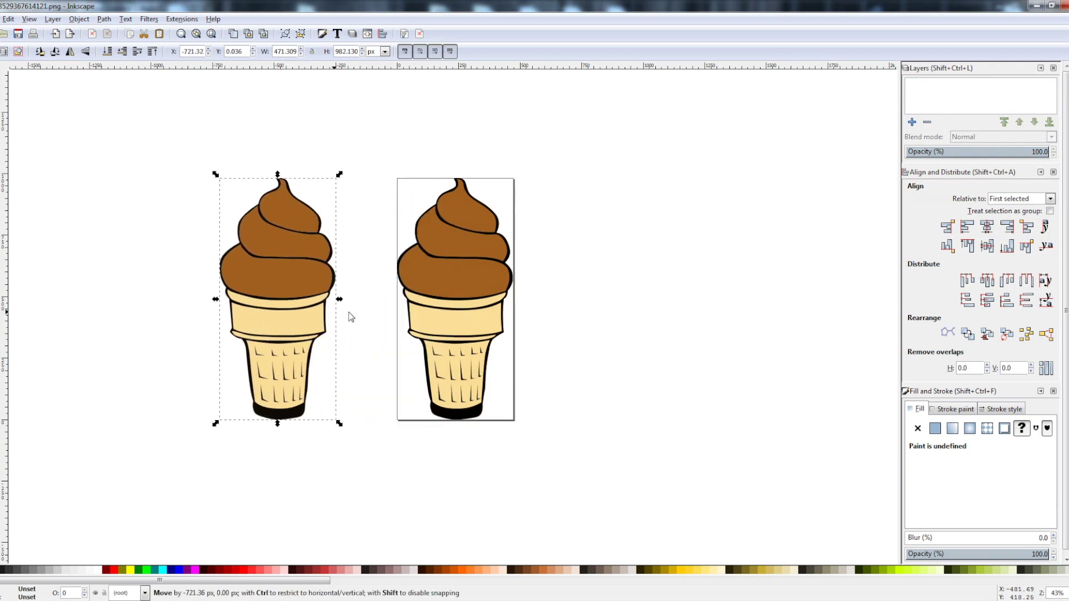
click(353, 312)
click(301, 312)
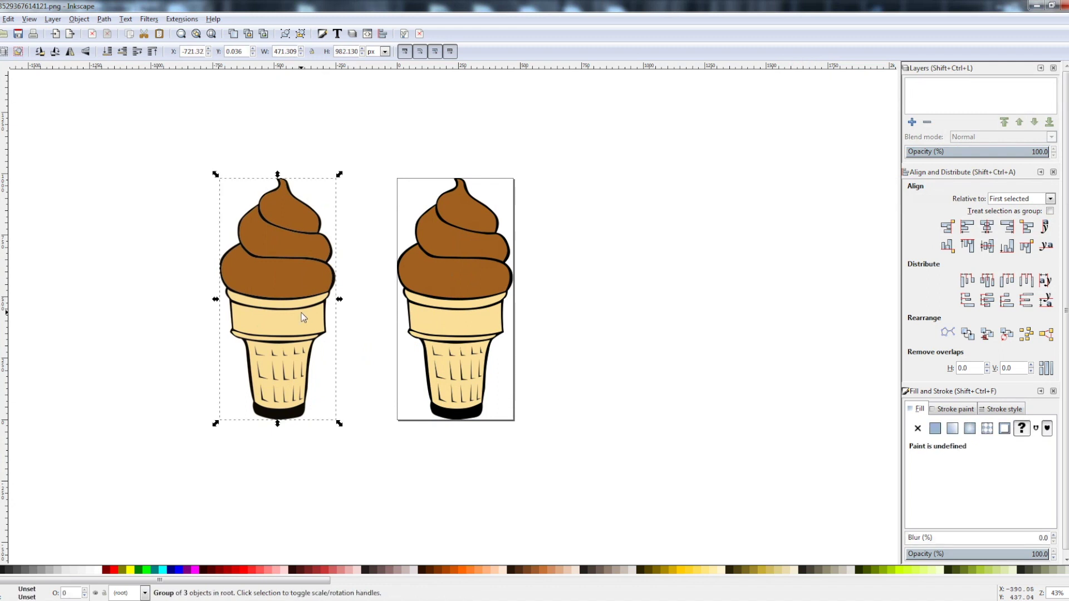
double_click(302, 313)
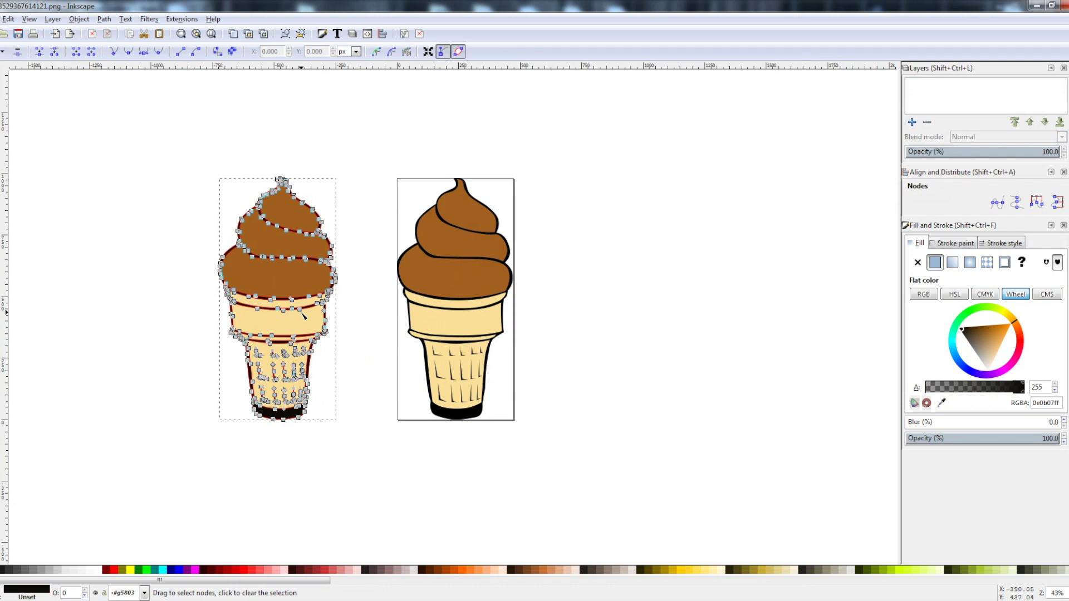
key(s)
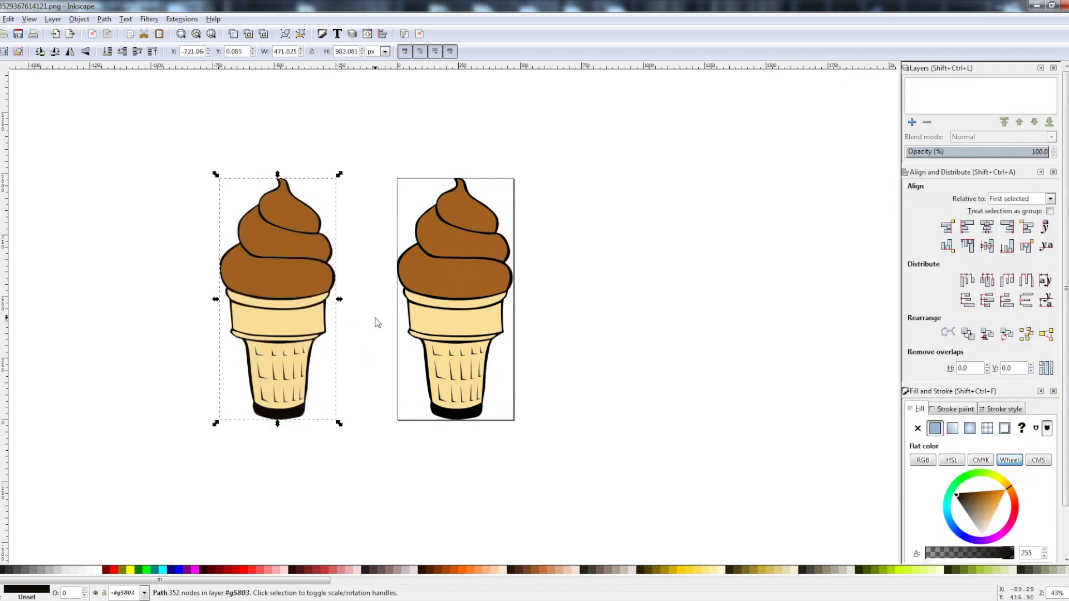
Step: Ungroup the traced ice cream into separate paths with Object > Ungroup
click(377, 319)
click(315, 314)
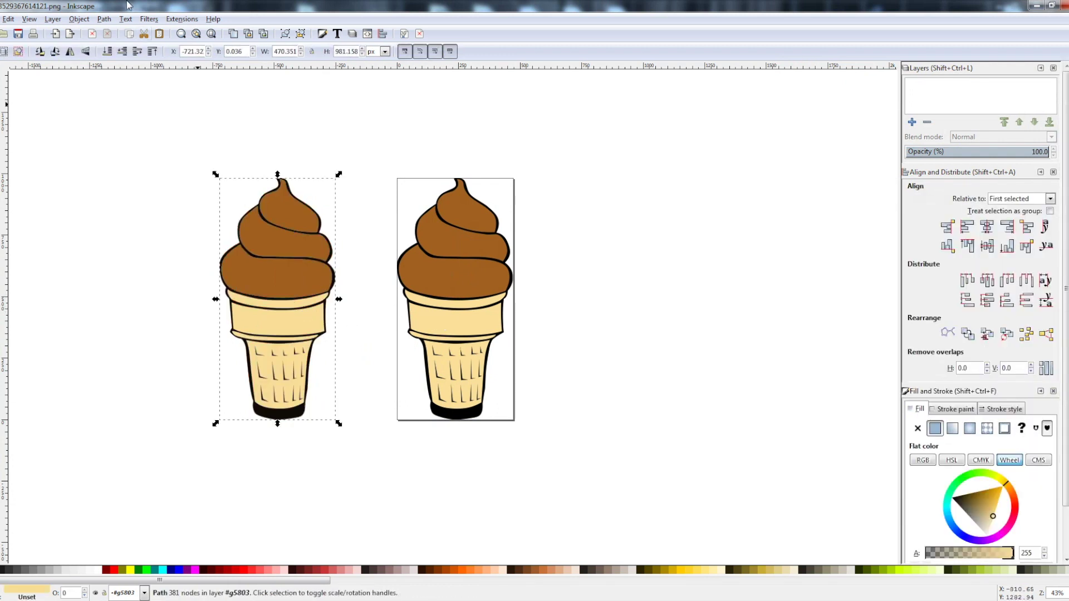
click(79, 19)
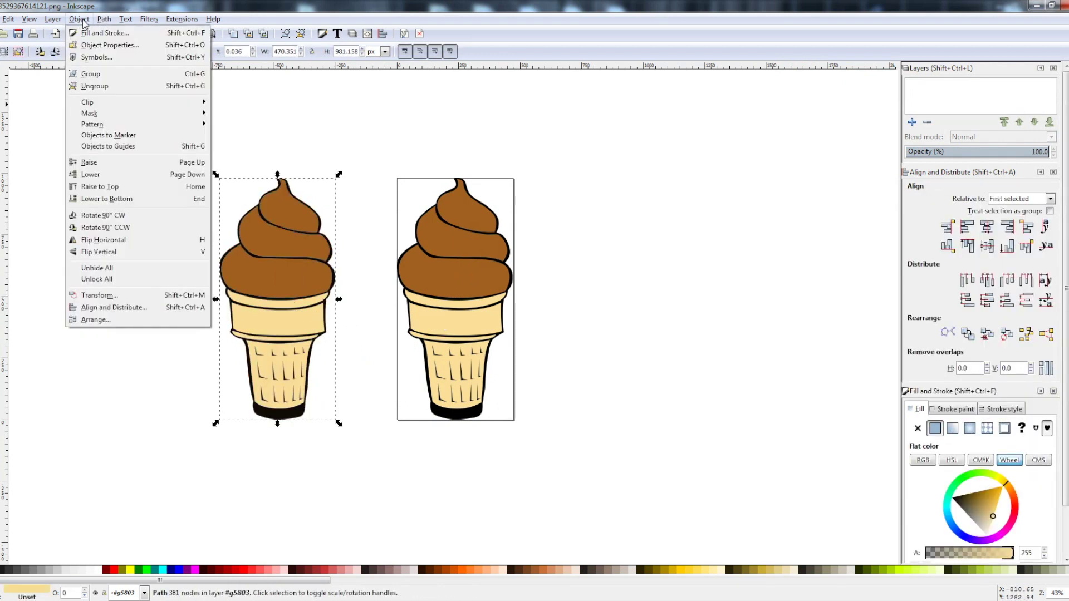
click(102, 87)
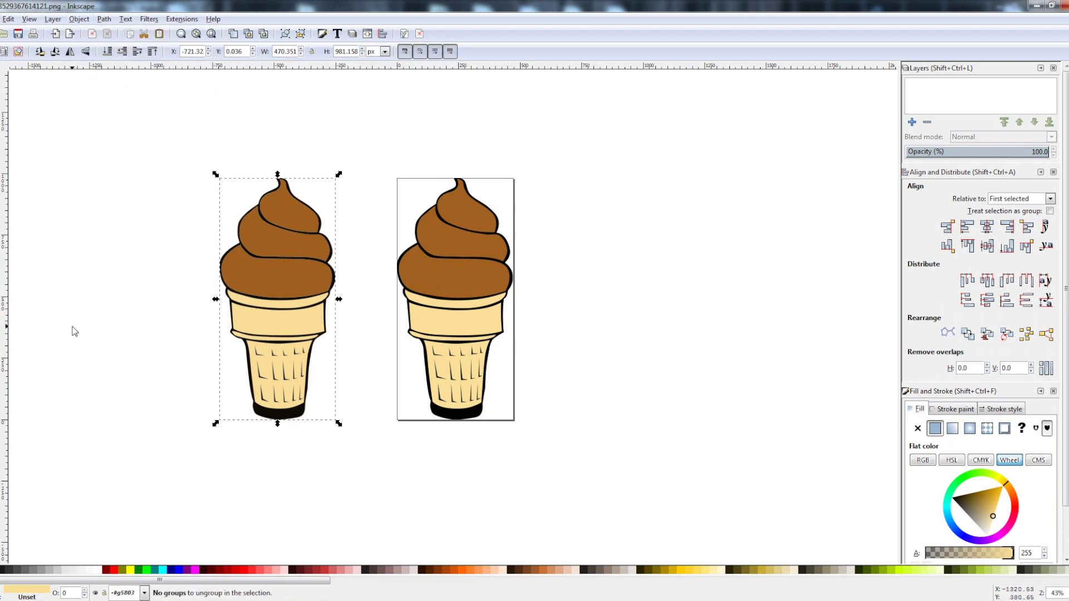
click(133, 320)
Step: Pull the brown swirl and the tan cone fill off to the left
scroll(353, 273, left, 5)
click(374, 272)
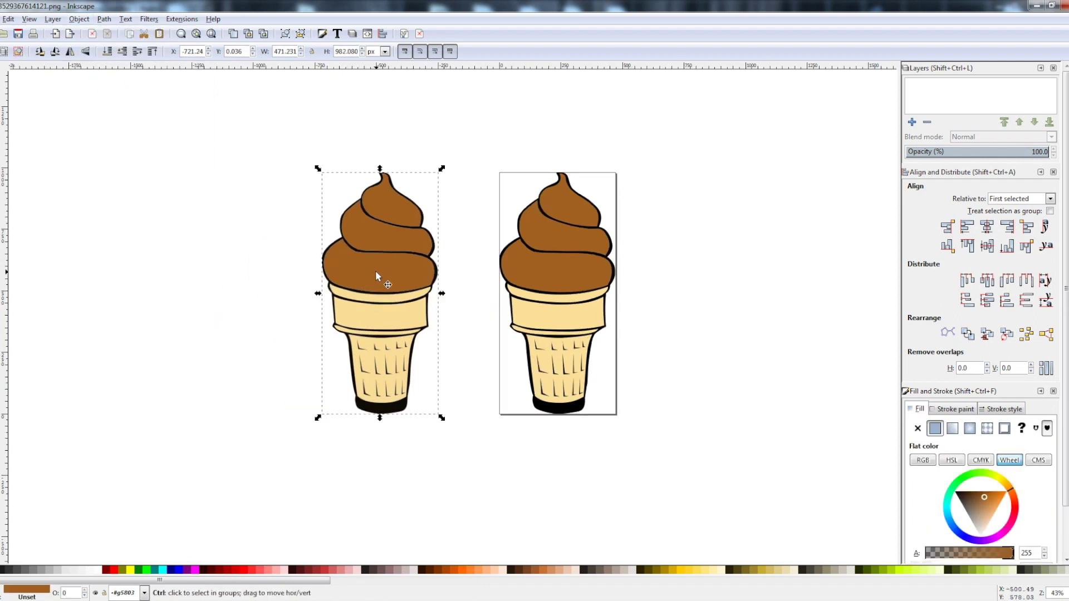
drag(373, 273, 88, 264)
click(377, 313)
drag(379, 316, 232, 309)
scroll(232, 308, left, 5)
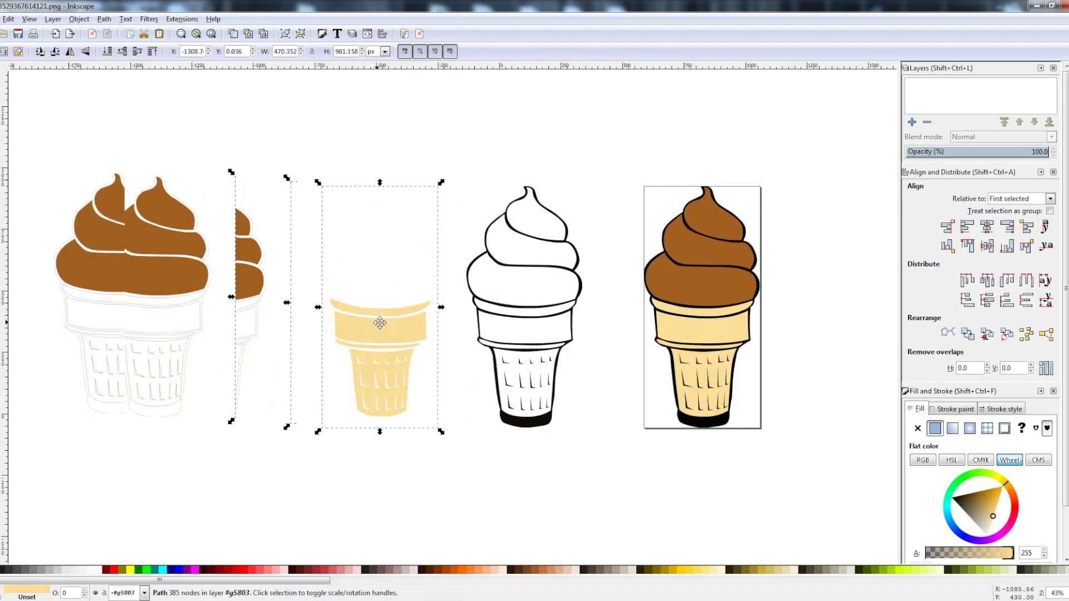
click(410, 465)
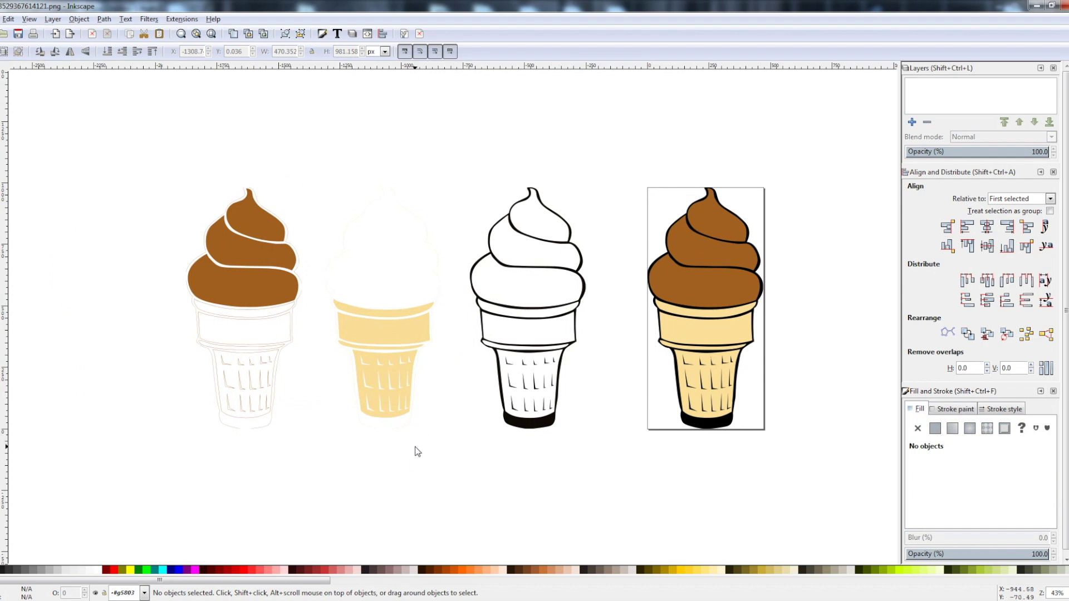
Step: Break apart the black outline cone and move the black silhouette beside the original
click(508, 310)
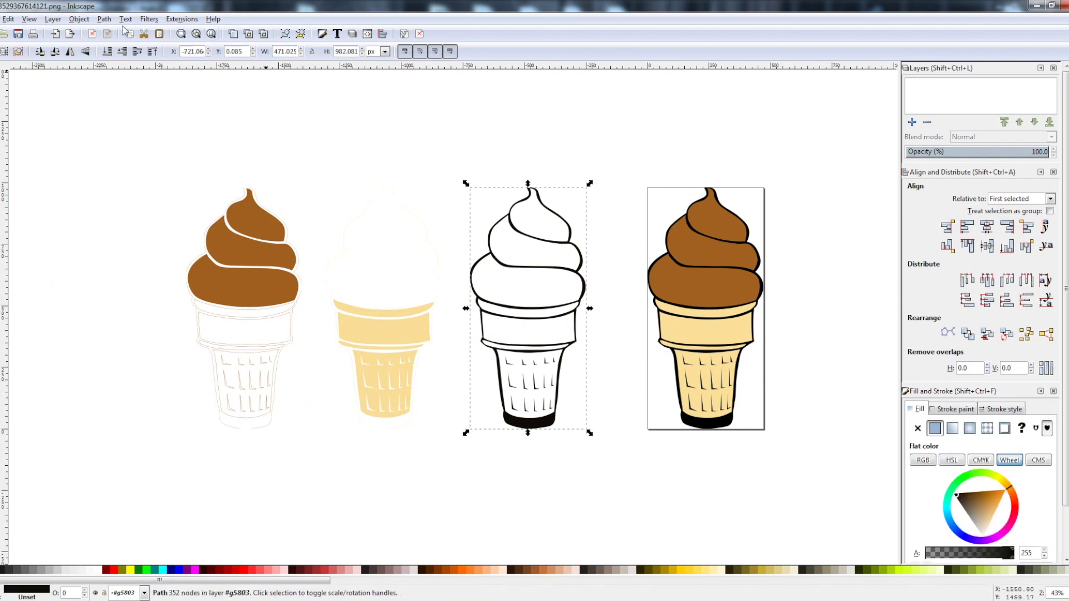
click(107, 19)
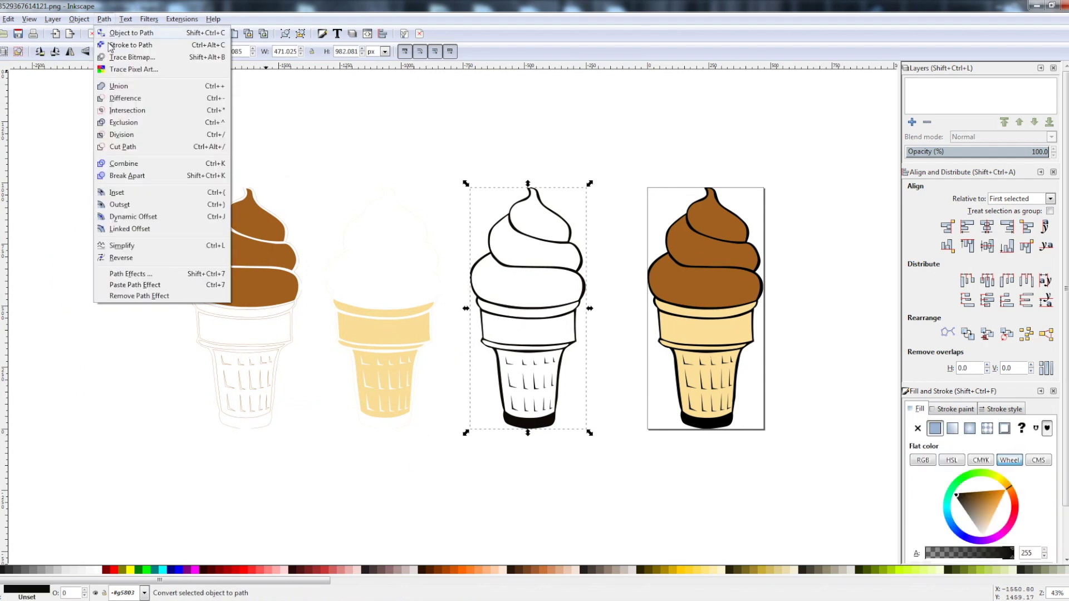
click(127, 176)
key(Escape)
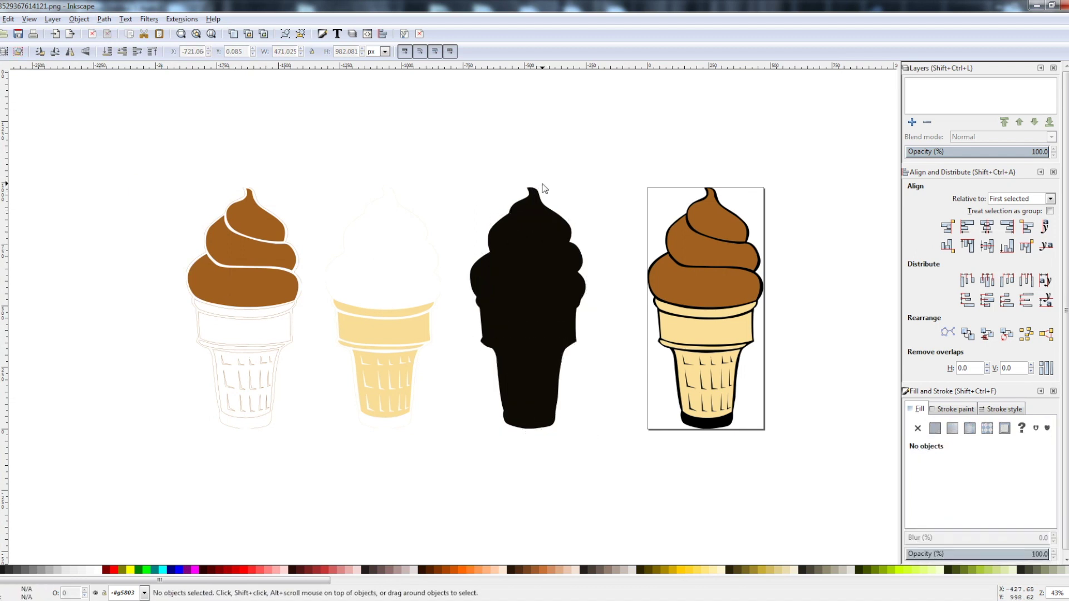
click(535, 428)
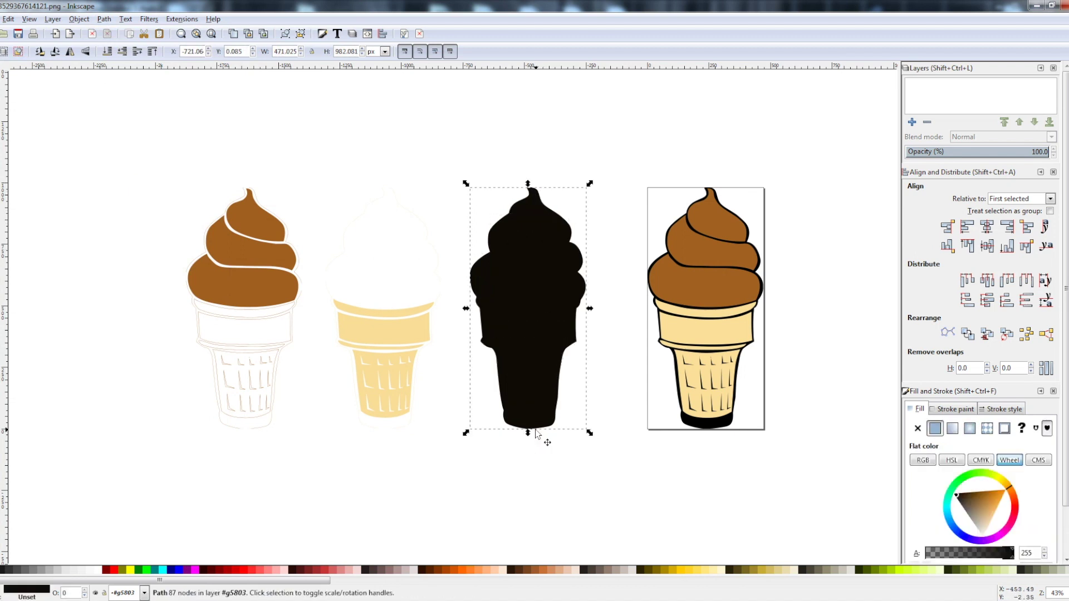
drag(536, 434, 836, 446)
Step: Delete the black outline pieces and move the cream cone toward the coloured cone
scroll(751, 449, right, 5)
drag(500, 452, 341, 161)
right_click(395, 252)
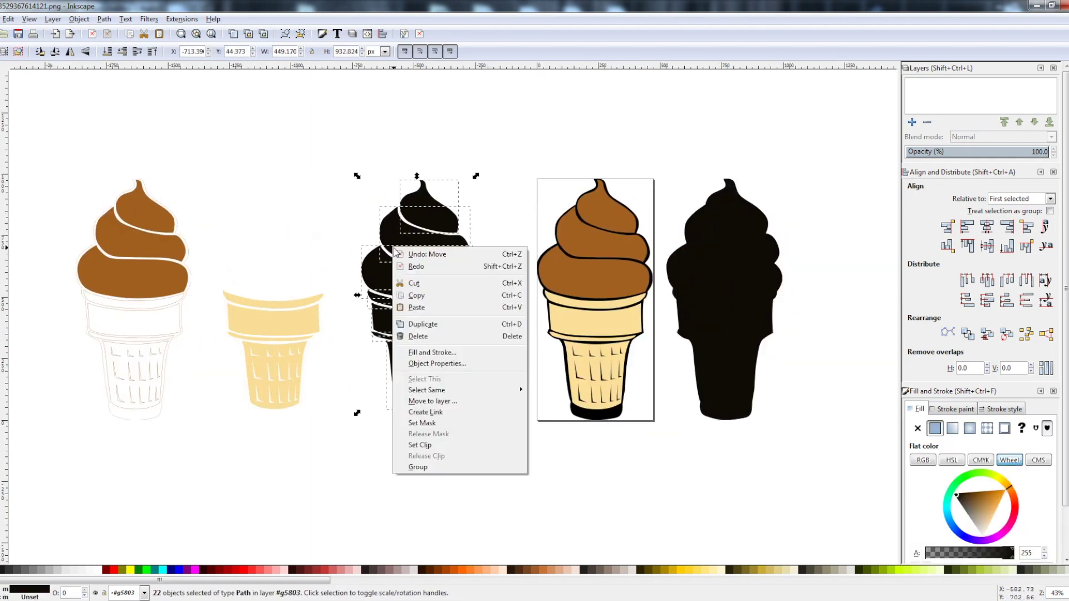
click(442, 337)
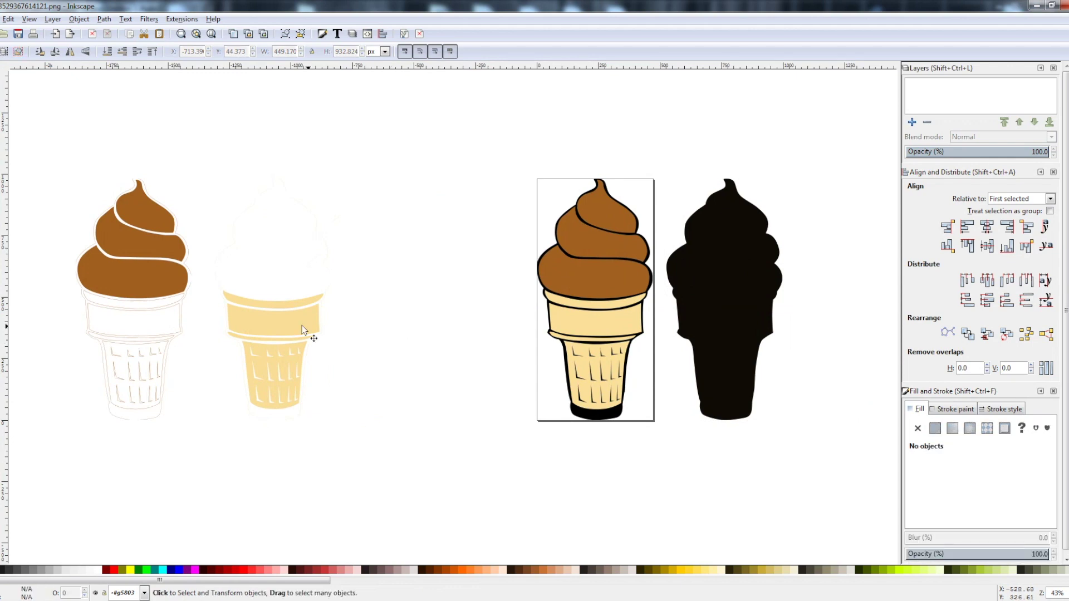
drag(301, 325, 491, 326)
Step: Move the brown swirl cone closer and break apart the cream cone
drag(139, 309, 335, 314)
click(447, 326)
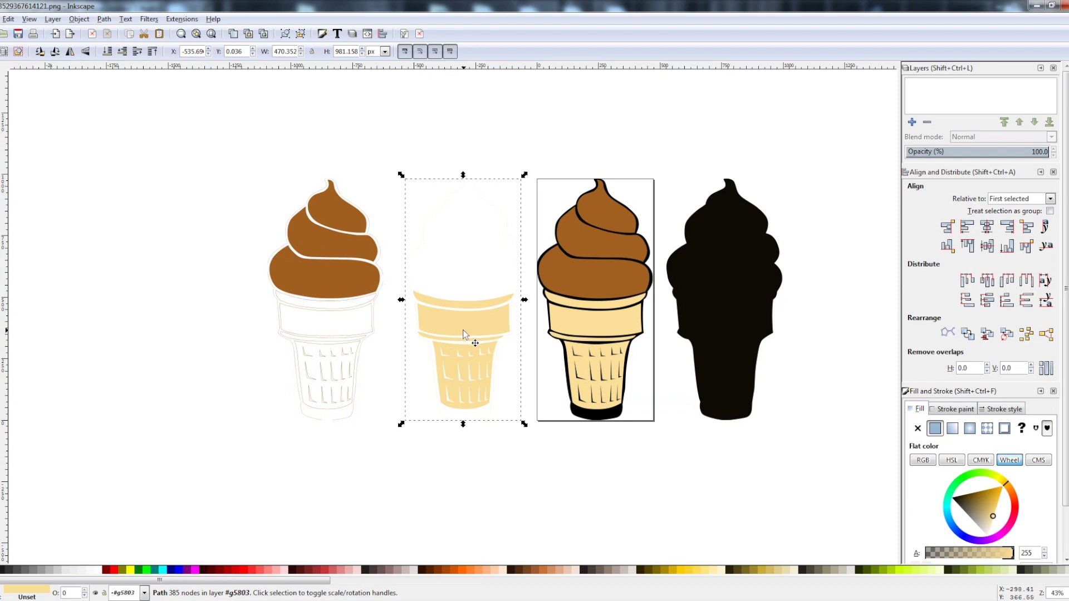
click(104, 19)
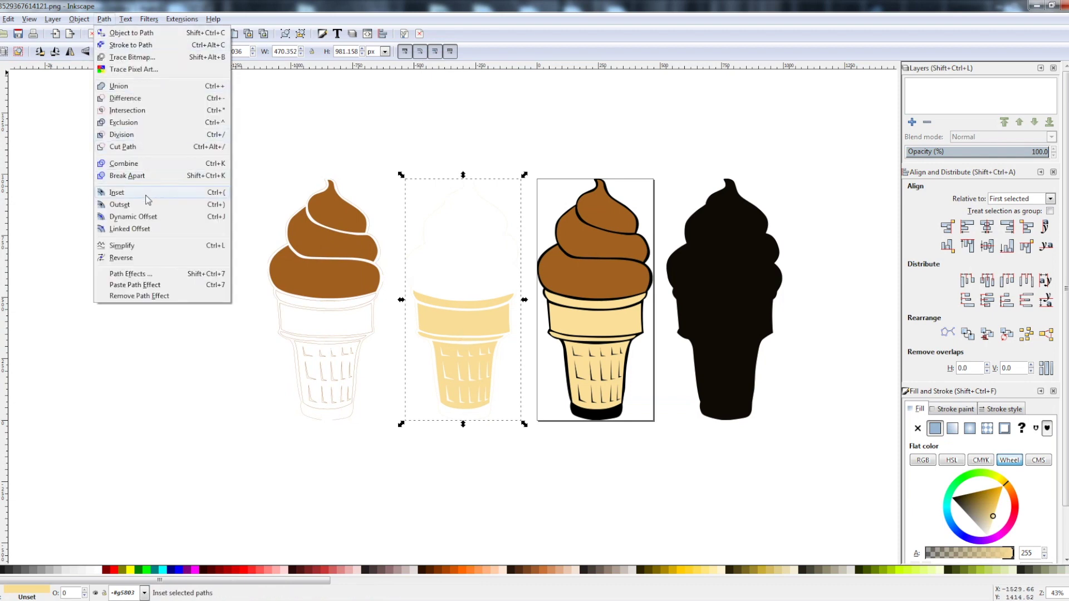
click(148, 176)
key(Escape)
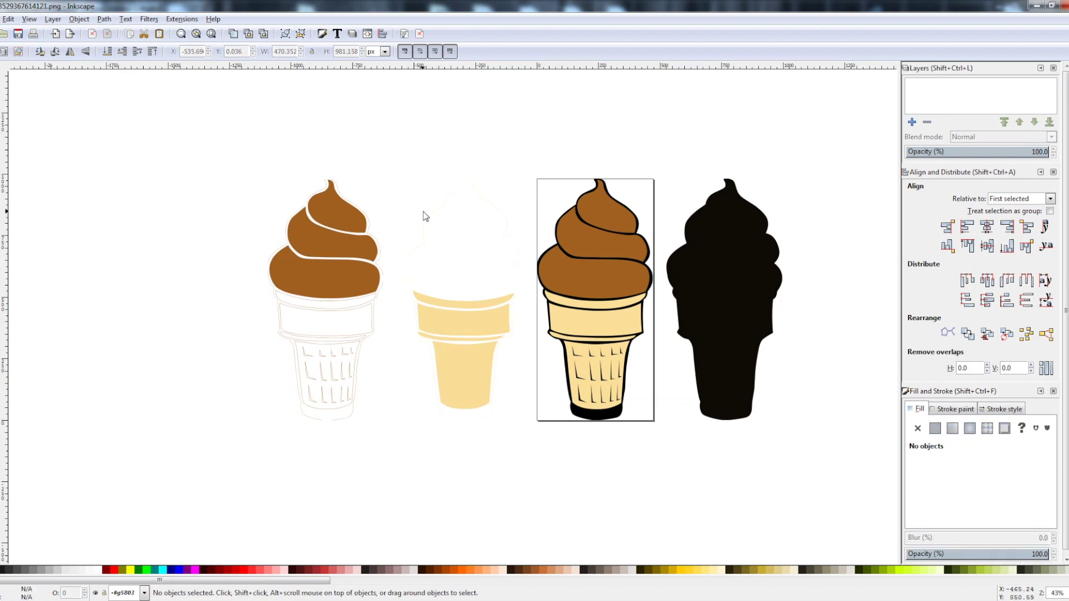
Step: Delete the faint white pieces from the cream cone
click(428, 217)
right_click(429, 217)
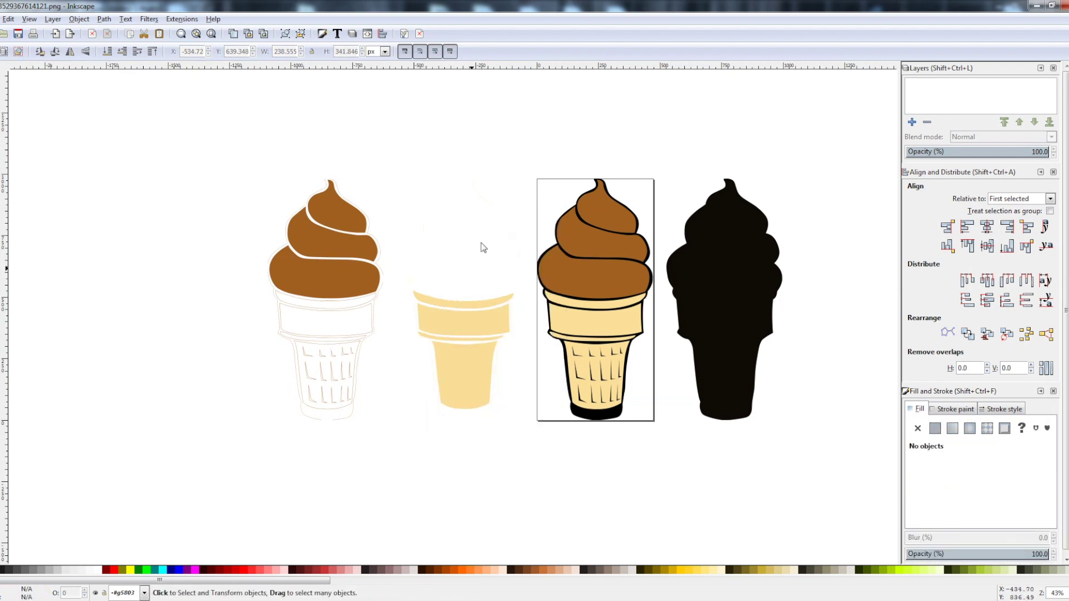
right_click(490, 205)
click(537, 301)
right_click(516, 309)
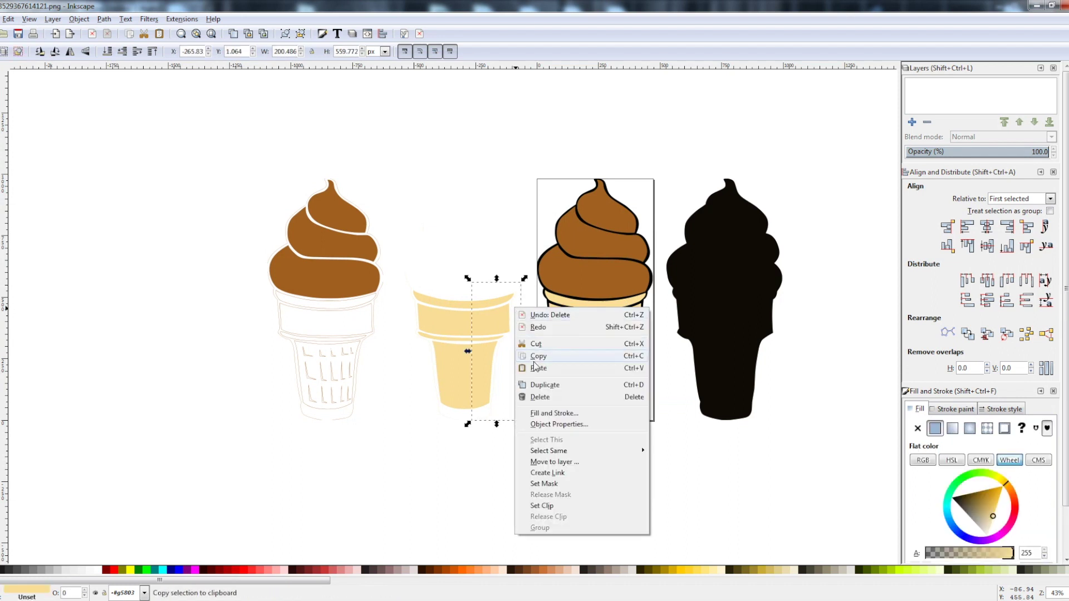
click(540, 397)
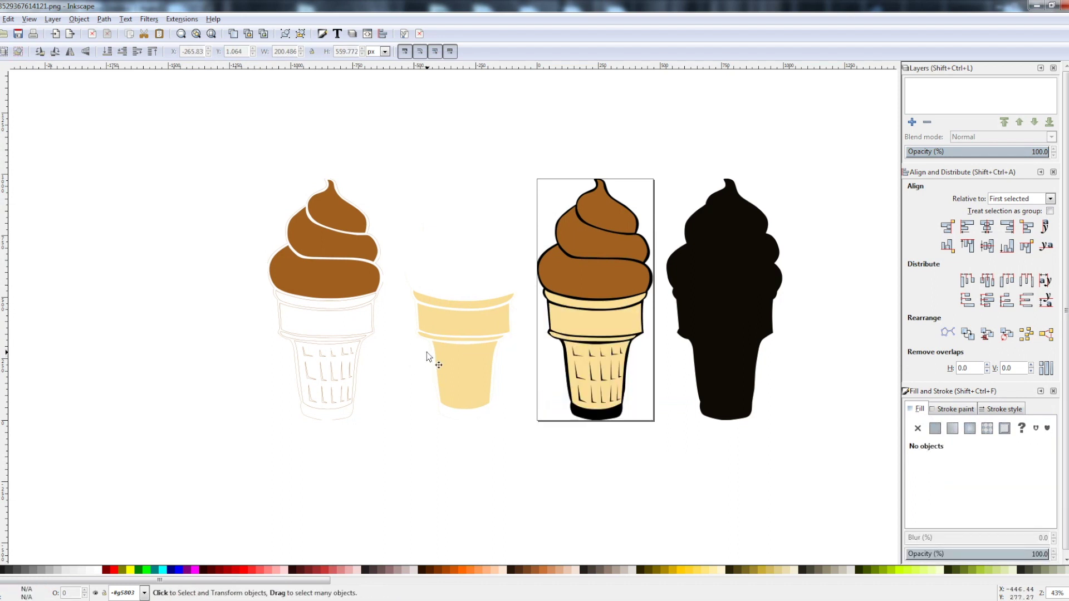
click(427, 351)
right_click(426, 352)
click(452, 440)
Step: Combine the remaining cream pieces and stack the result over the black silhouette
drag(522, 451, 400, 256)
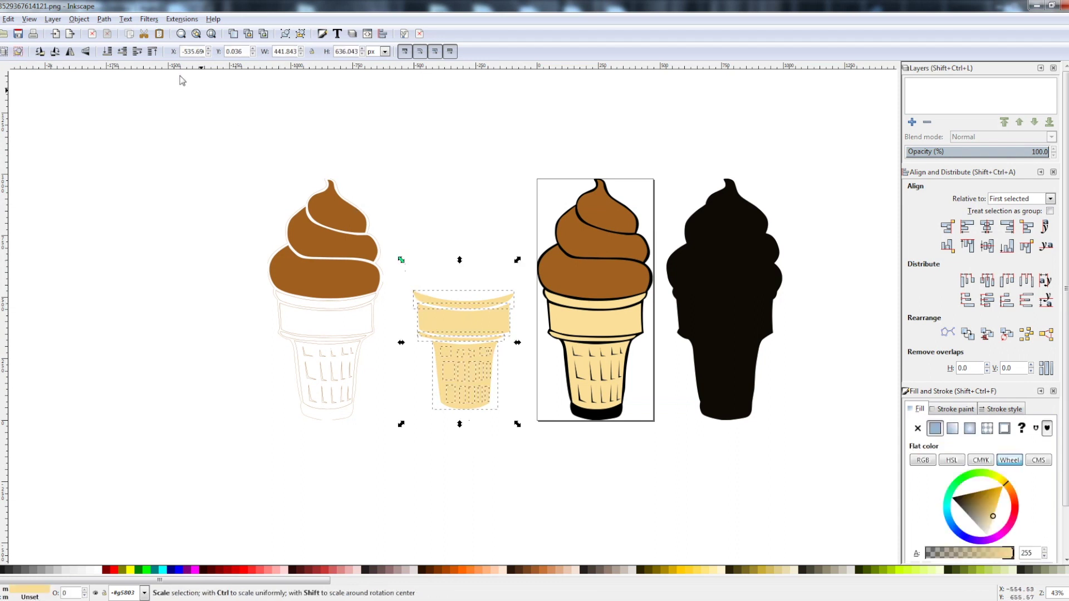
click(104, 19)
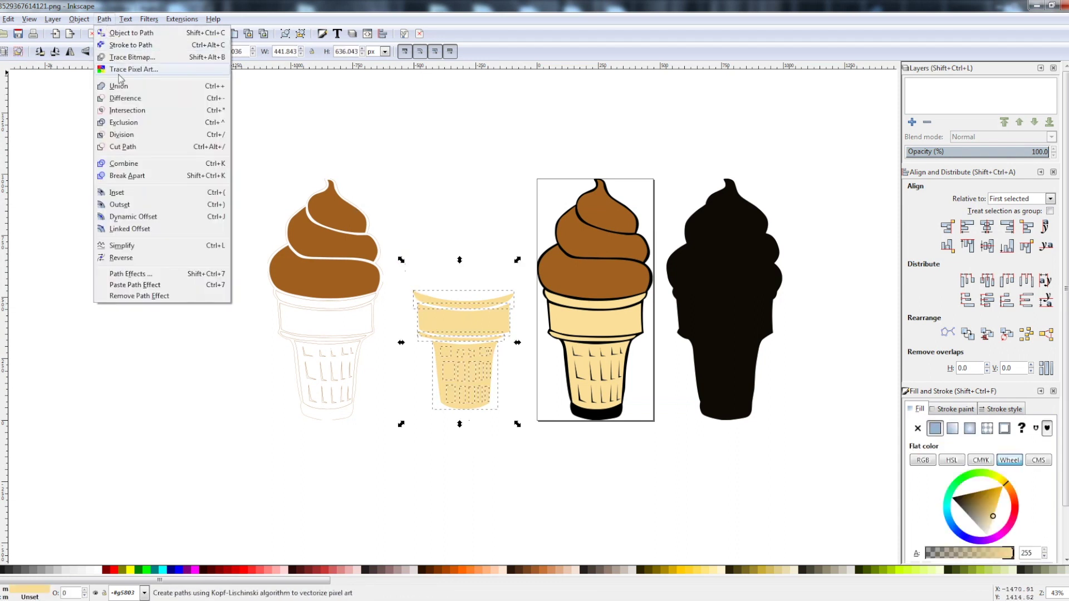
click(123, 164)
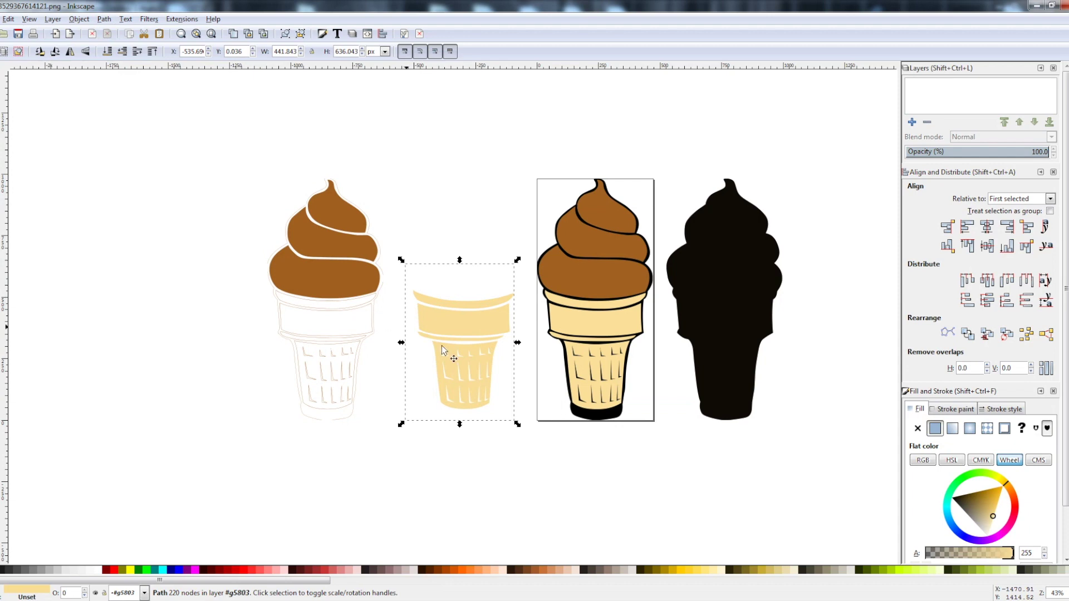
drag(459, 323, 726, 339)
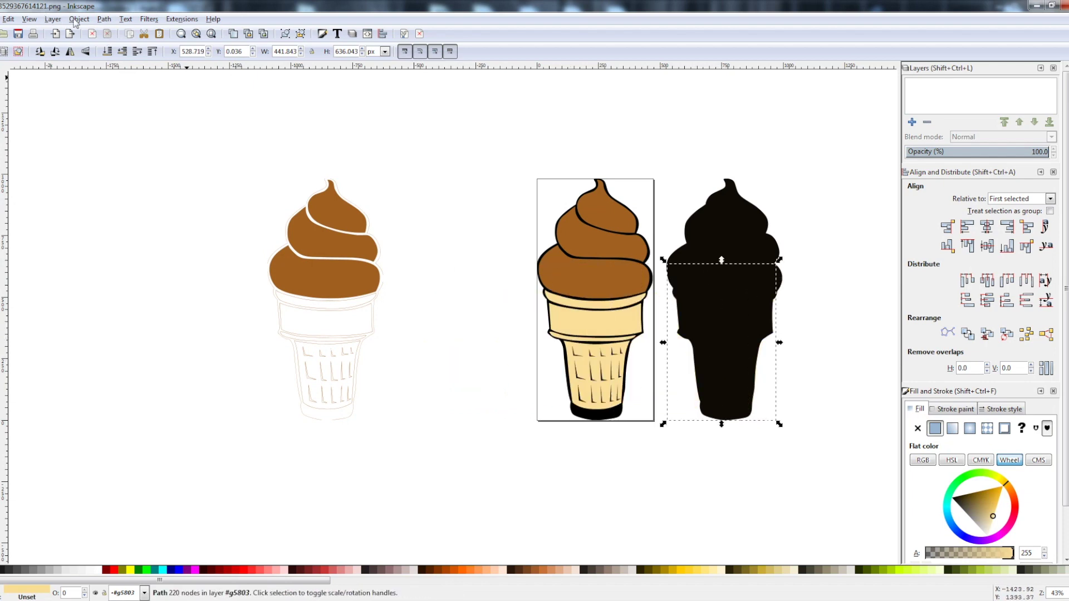
click(97, 20)
mouse_move(79, 19)
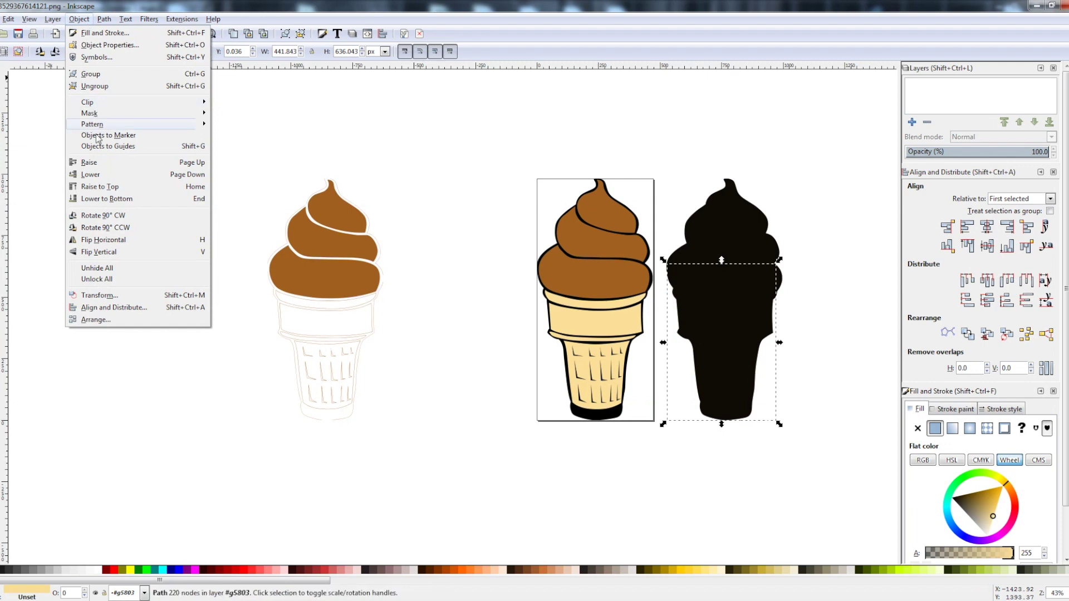
click(104, 198)
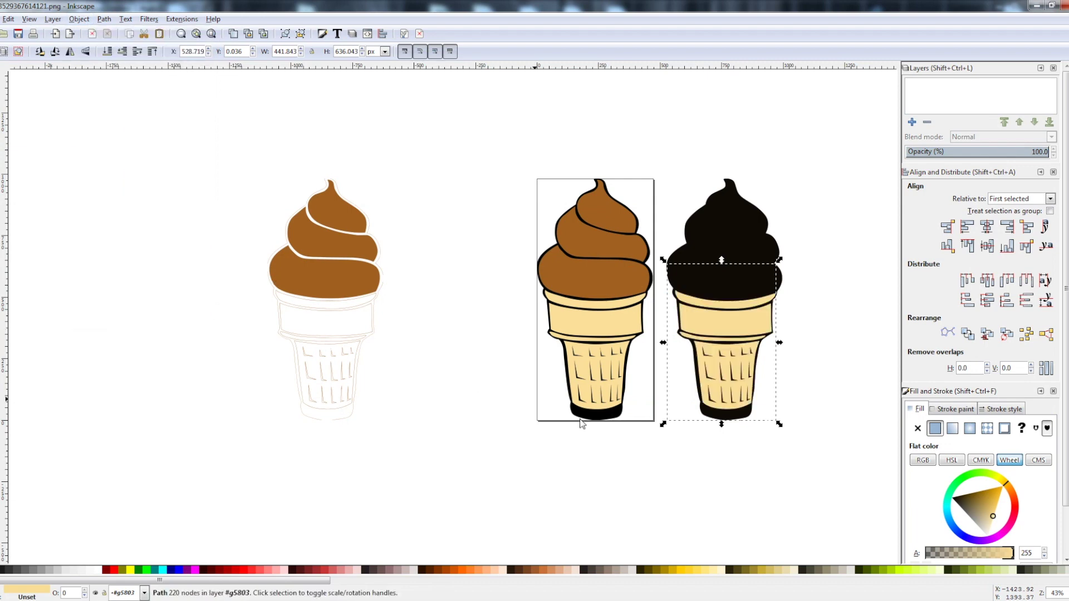
click(736, 450)
Step: Break apart the left brown-and-white cone into separate pieces
click(347, 299)
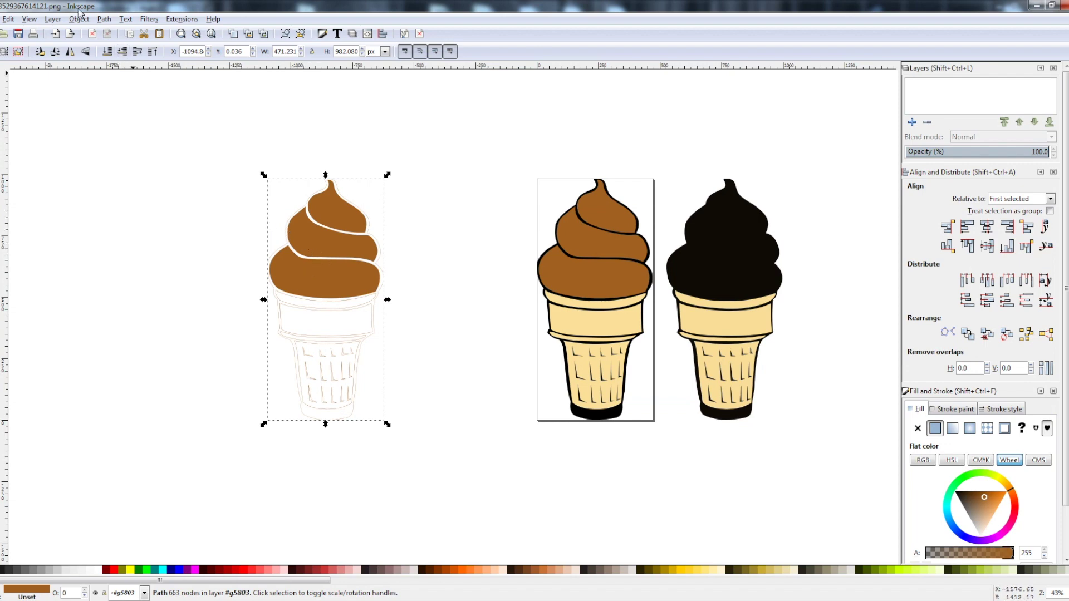
click(104, 19)
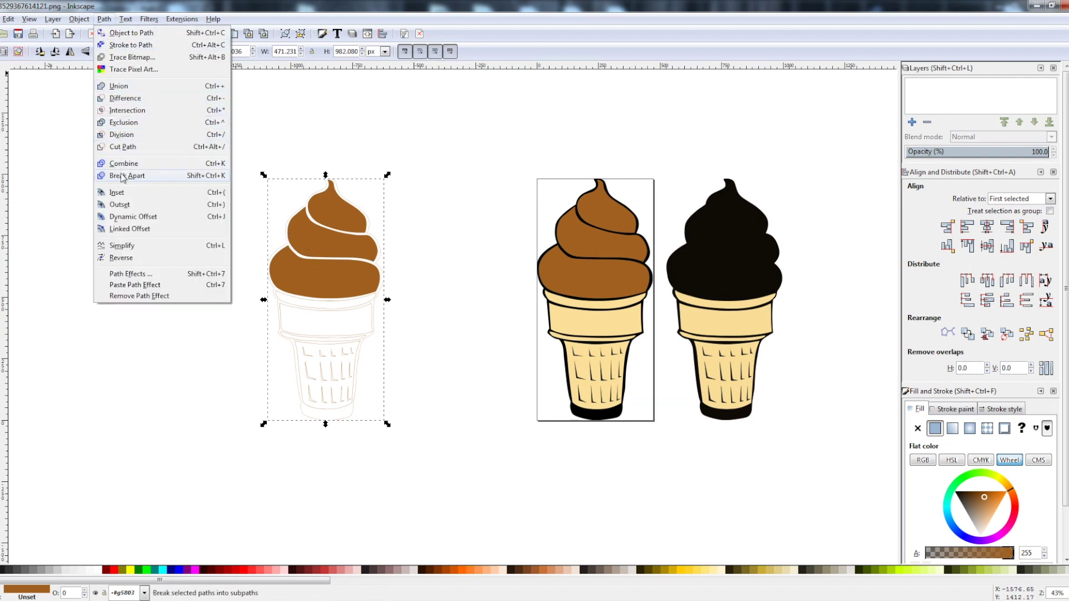
click(123, 175)
click(406, 297)
Step: Move the three brown swirl pieces right, combine them, then select the leftover pieces
click(341, 283)
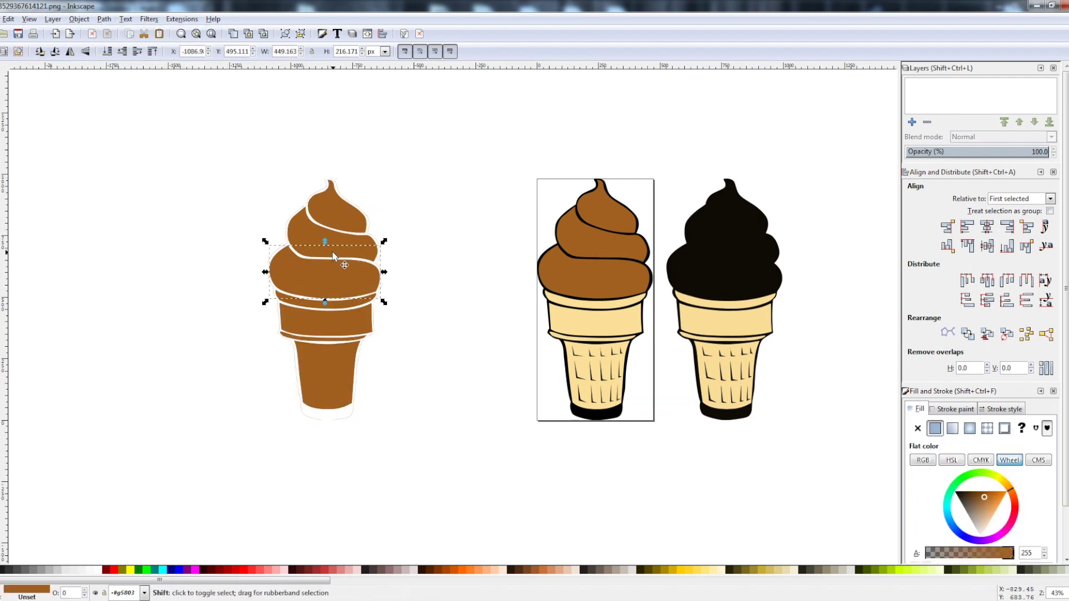
shift+click(334, 233)
shift+click(338, 213)
key(ctrl)
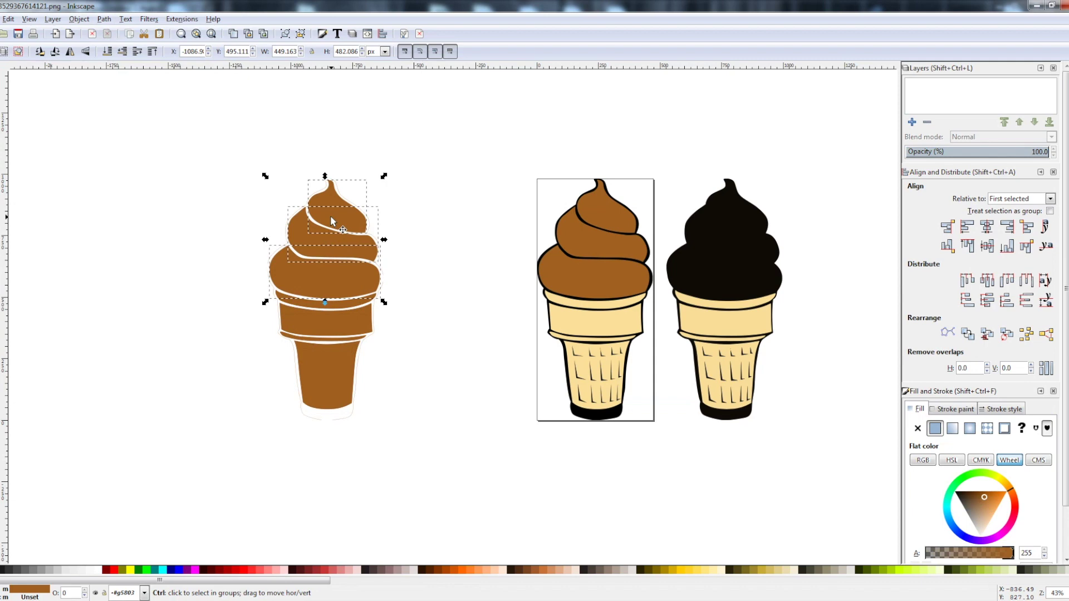
drag(331, 221, 467, 221)
click(104, 19)
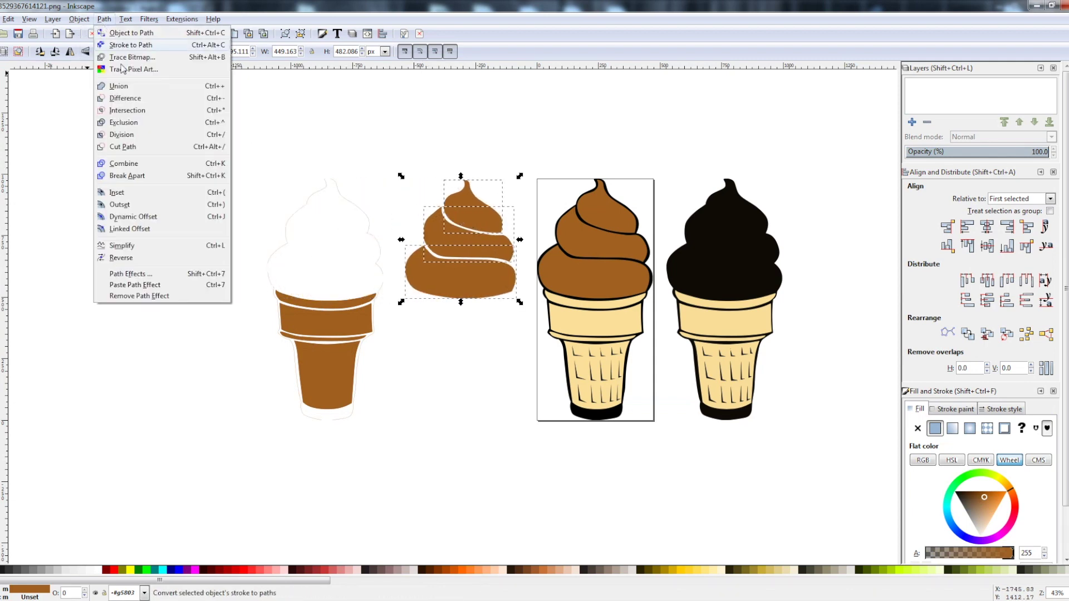
click(148, 163)
drag(233, 175, 397, 435)
right_click(327, 321)
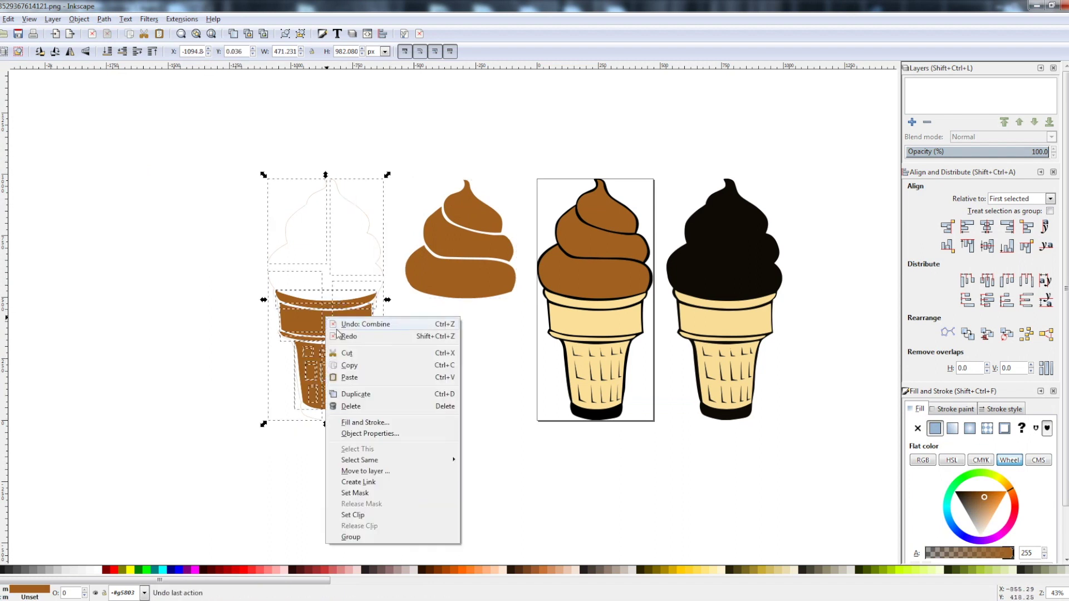
Step: Delete the leftover cone pieces and raise the brown swirl to top over the silhouette
click(348, 406)
click(458, 267)
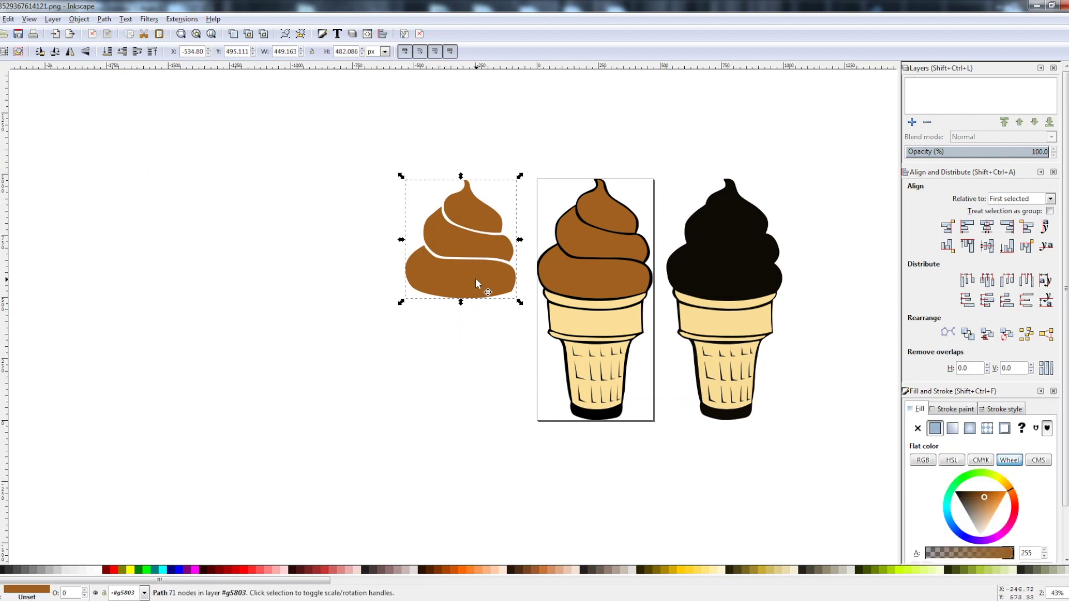
drag(481, 276, 743, 295)
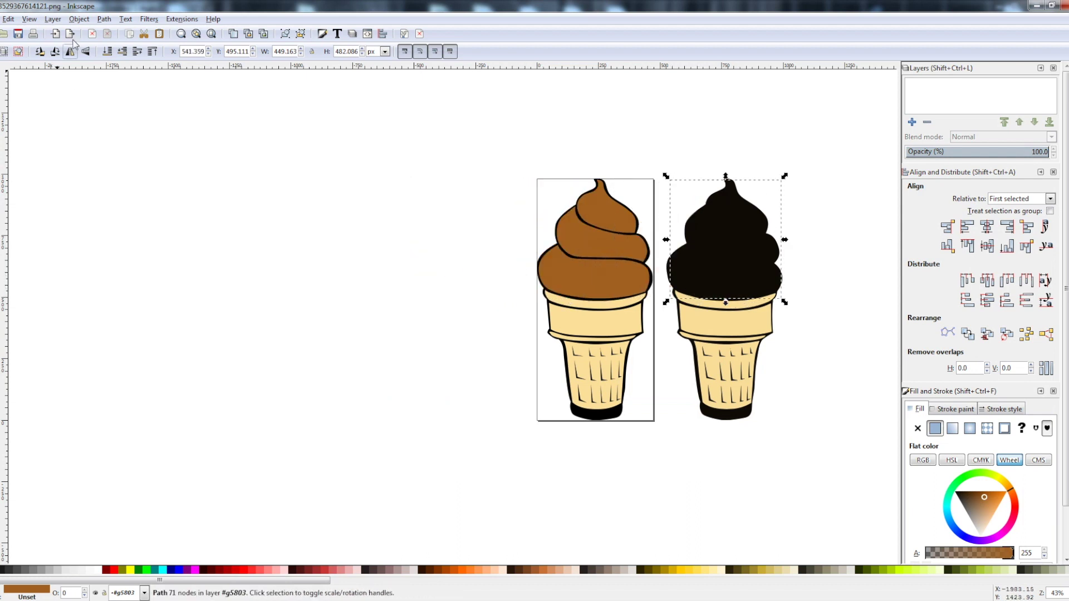
click(105, 19)
mouse_move(77, 21)
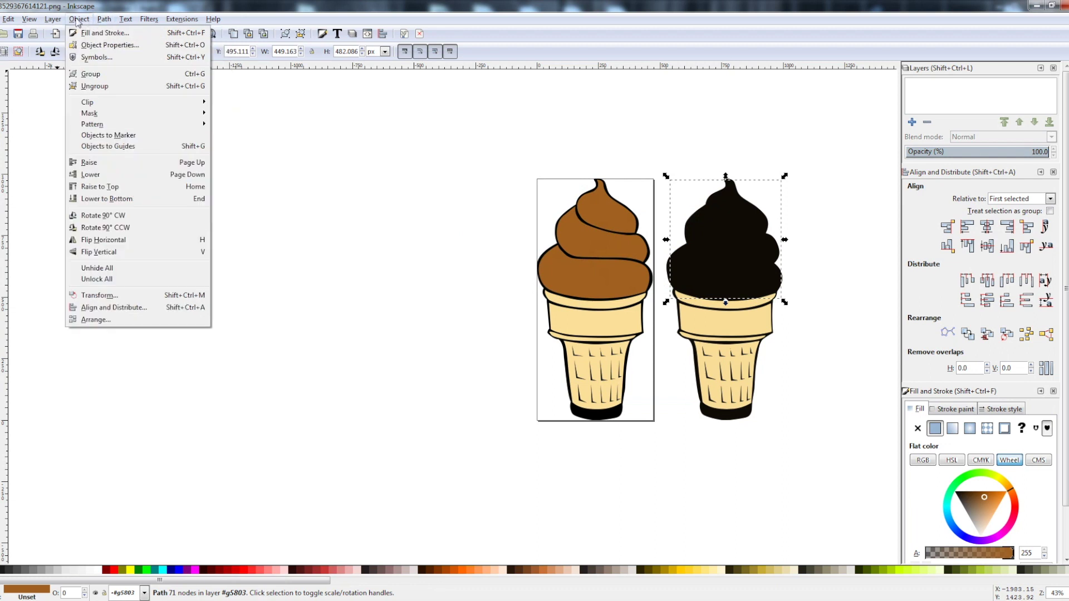
click(105, 188)
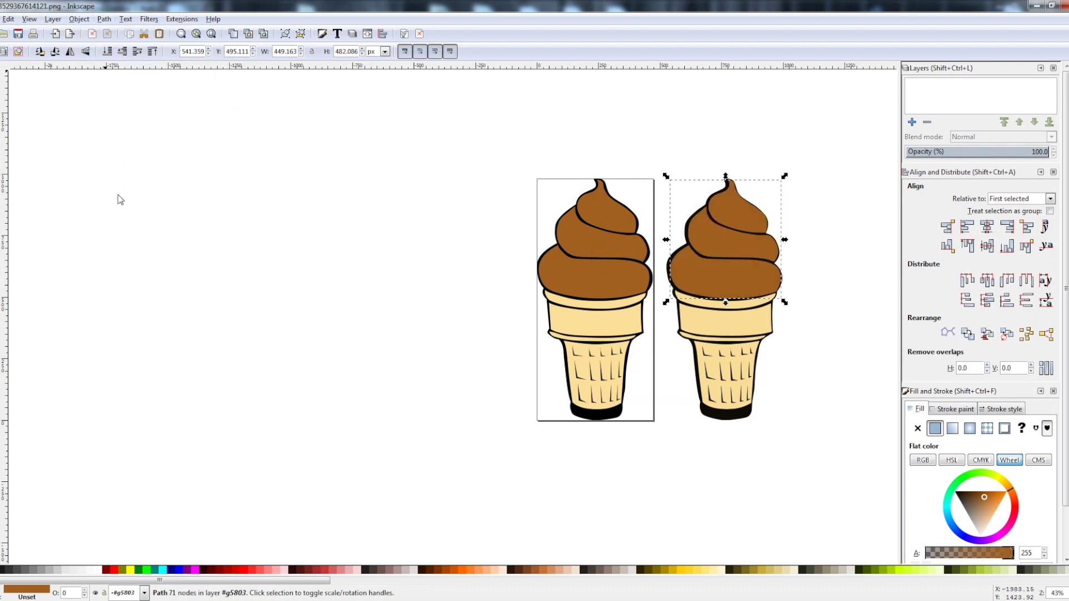
scroll(468, 307, right, 5)
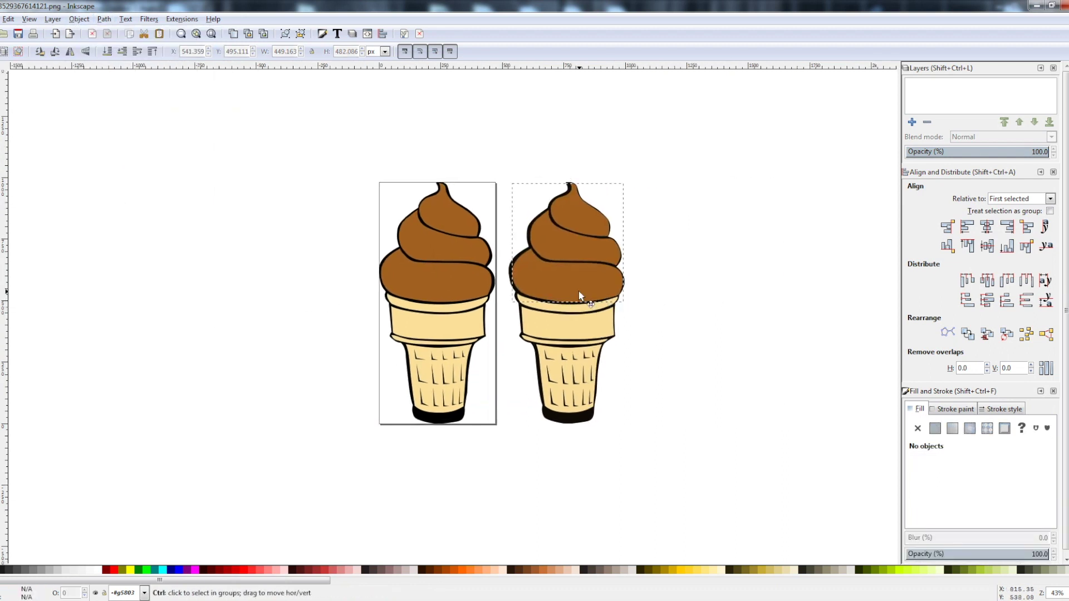
drag(579, 292, 577, 291)
click(577, 291)
click(659, 327)
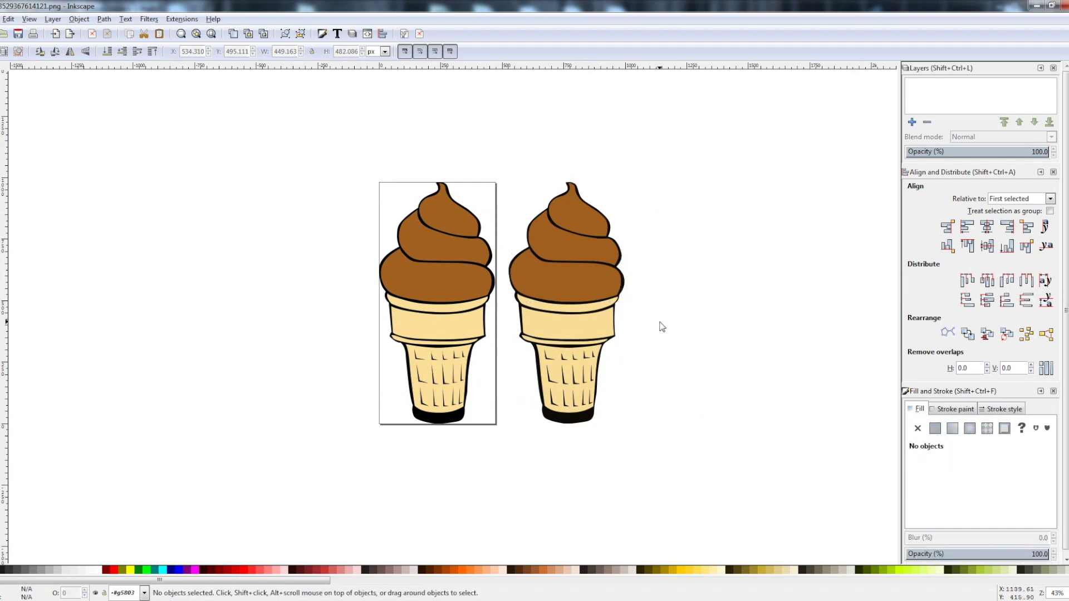
Step: Open the recent x24Template.svg blank template document
click(1, 19)
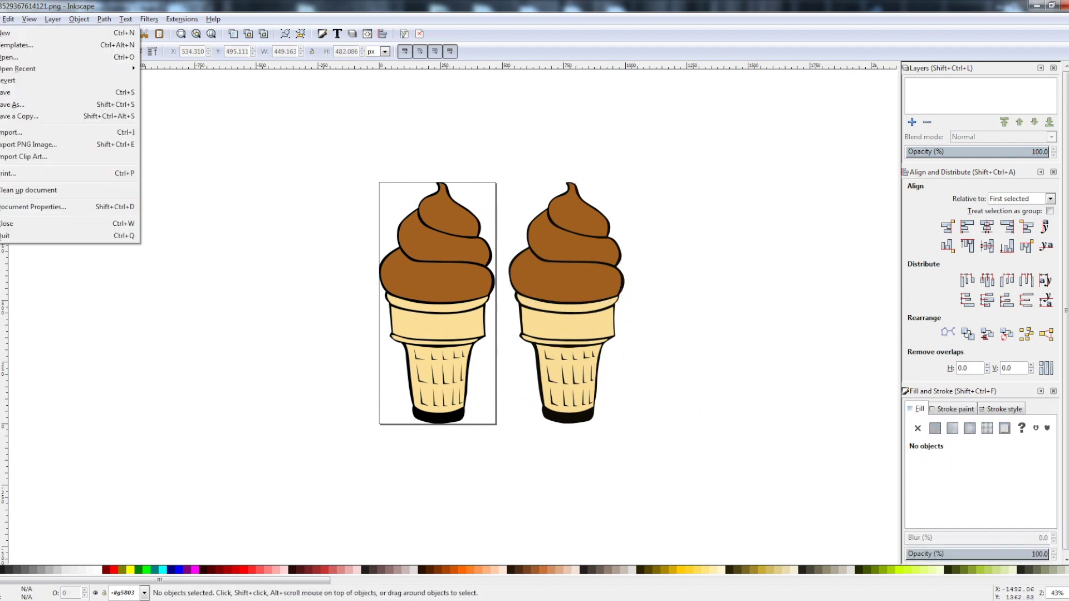
click(172, 99)
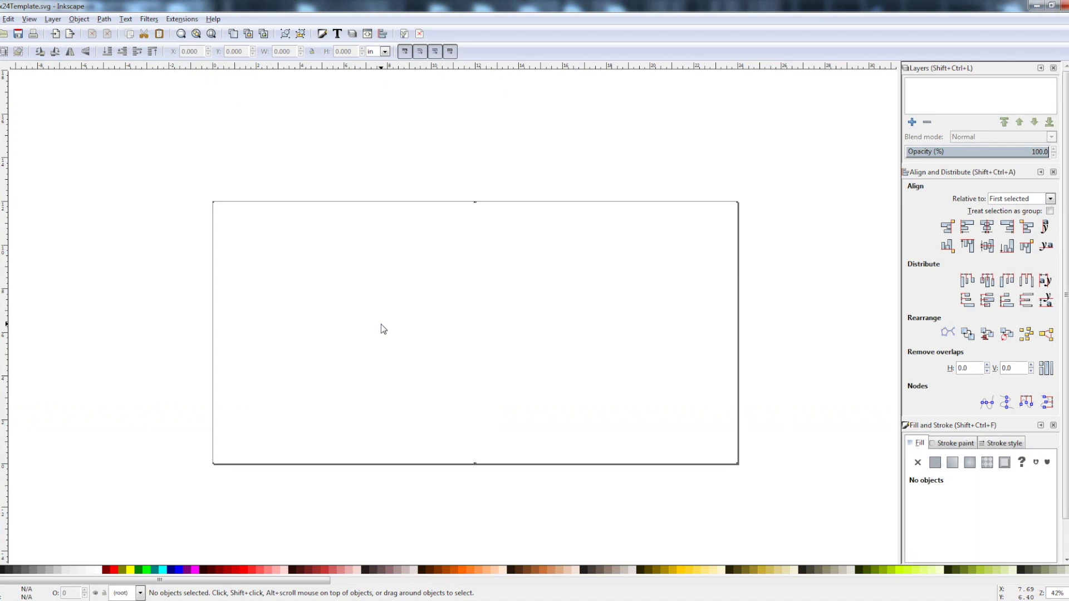
Step: Copy the brown swirl and paste it at the template page's top-left corner
key(alt+Tab)
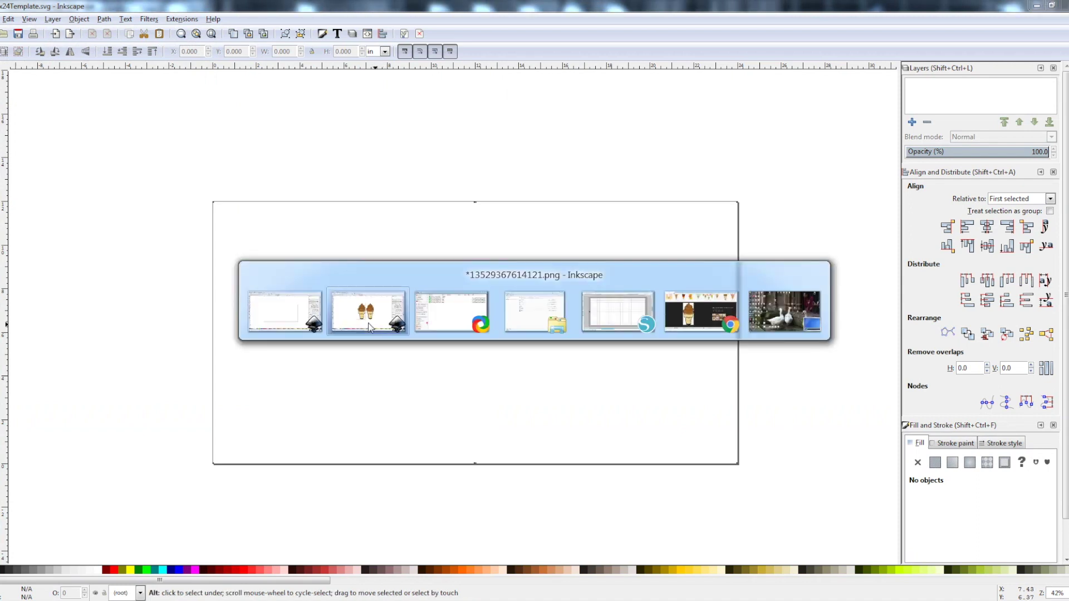
click(549, 276)
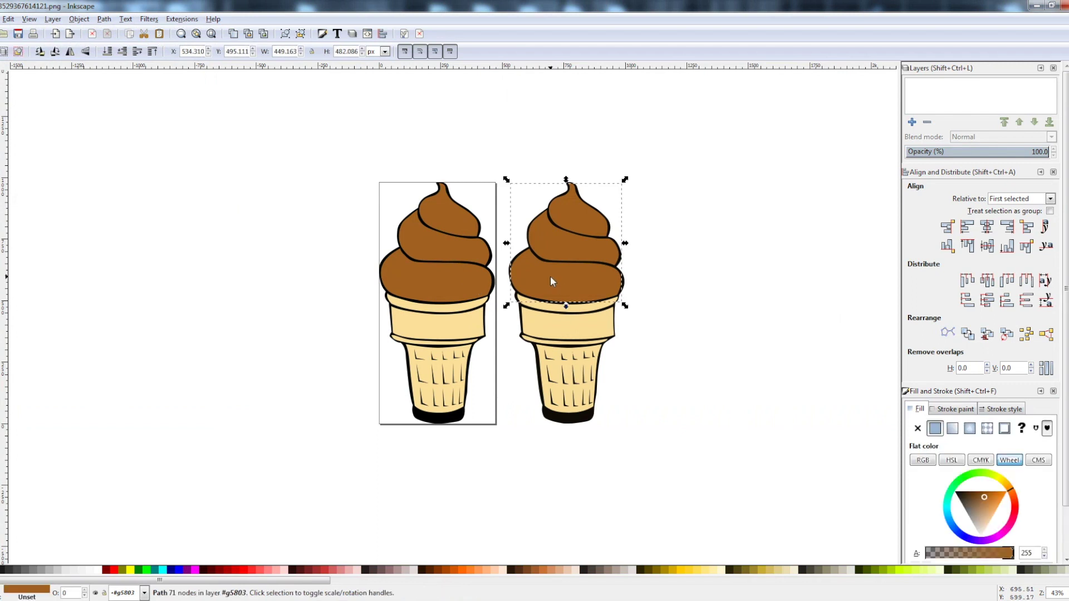
right_click(550, 275)
click(588, 324)
key(alt+Tab)
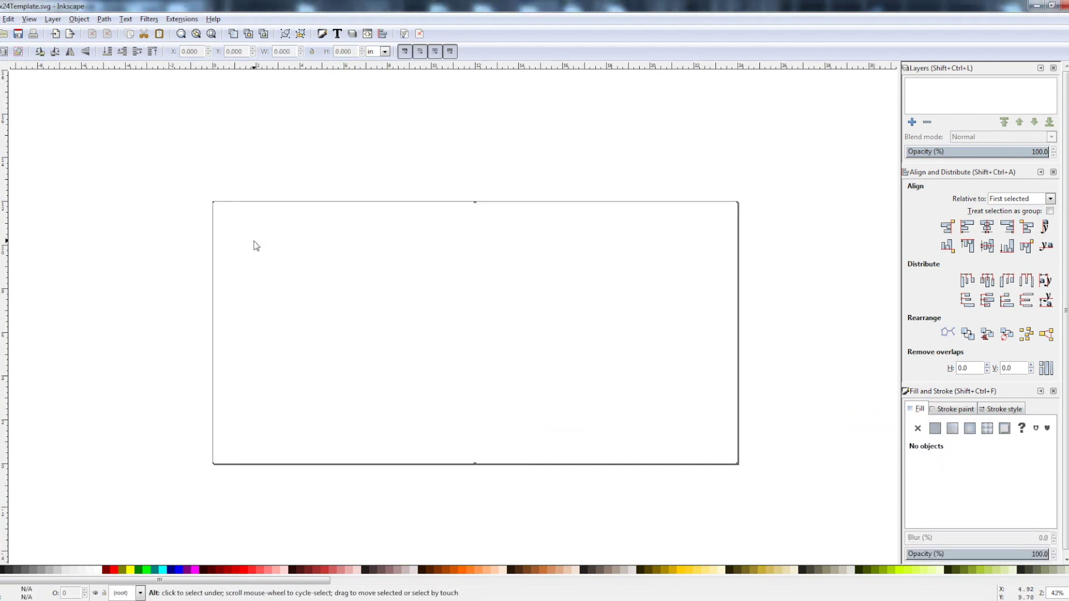
right_click(253, 241)
click(270, 301)
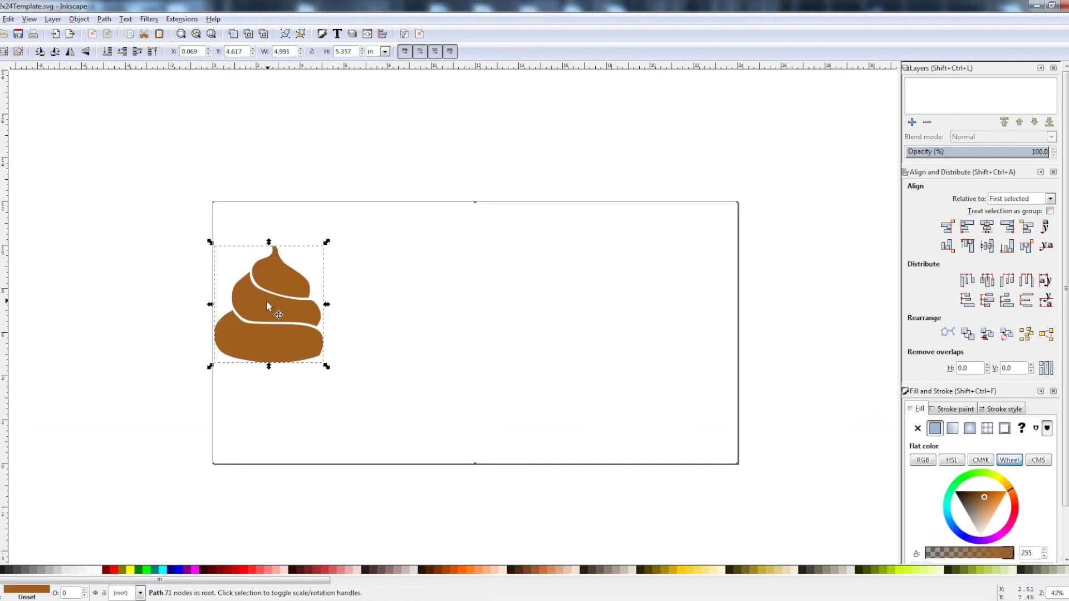
drag(270, 303, 270, 290)
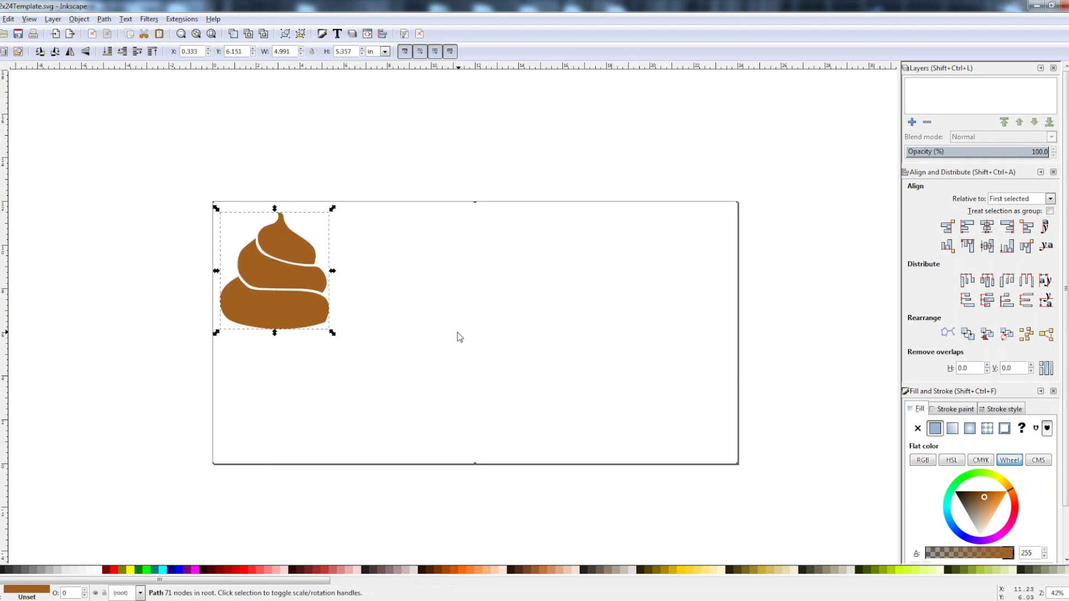
Step: Reselect the pasted swirl and begin saving the template under a new name
click(457, 332)
click(233, 295)
click(183, 349)
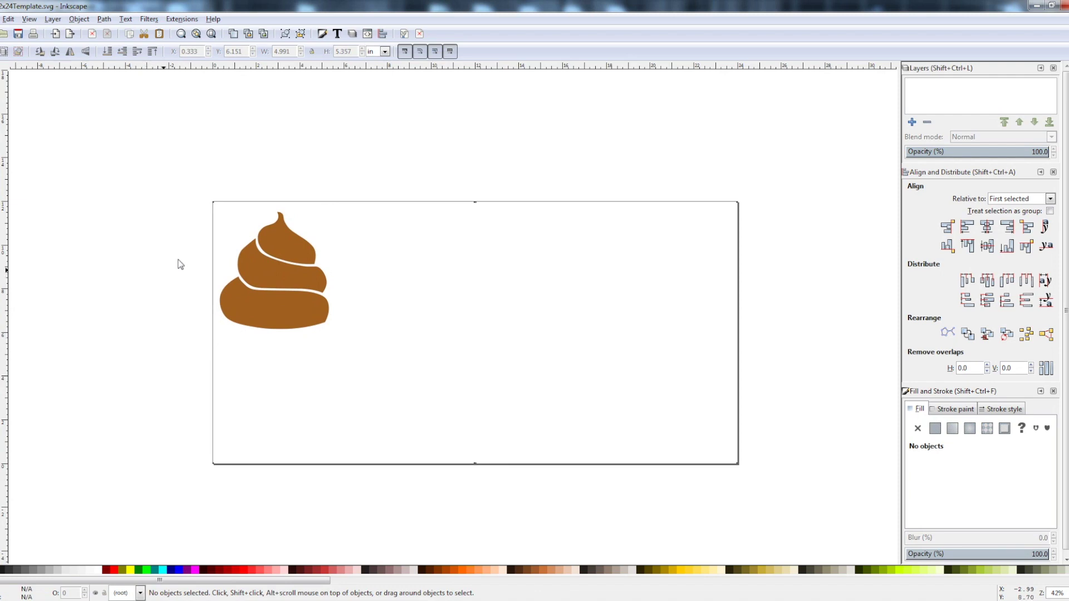
click(232, 239)
key(alt+f)
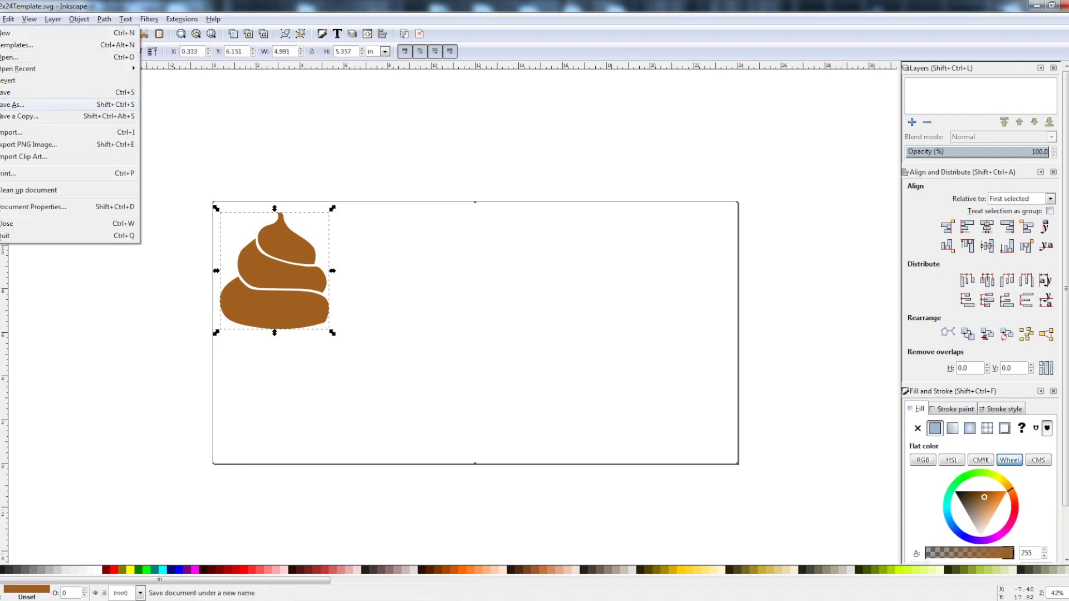
click(7, 104)
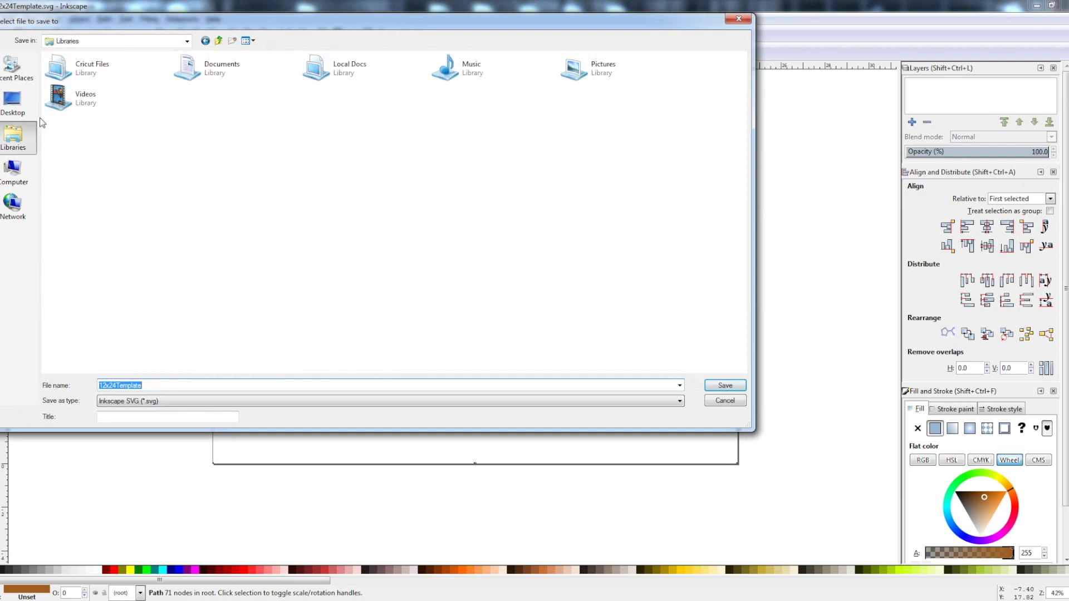
Step: Go to Cricut Files > Ice Cream Cone and save the file as Brown Cut 1
double_click(81, 77)
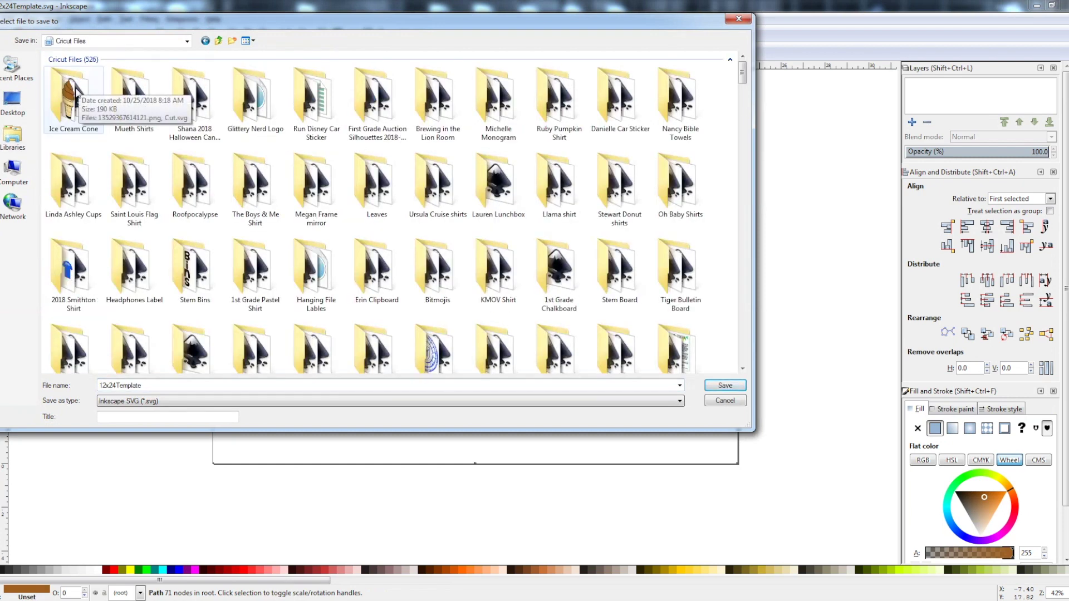
double_click(77, 93)
click(148, 386)
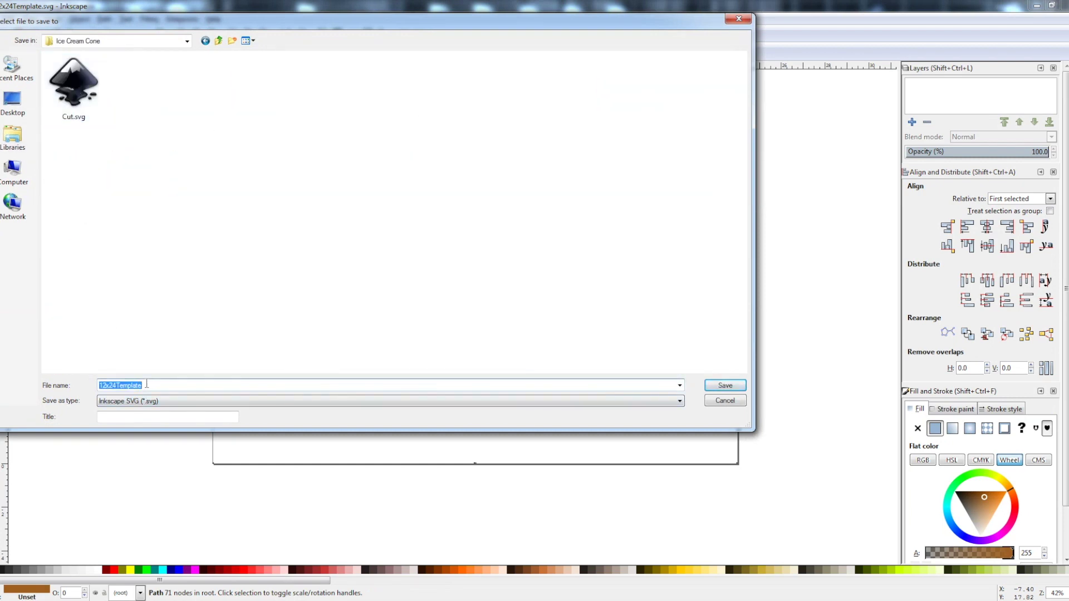
text(Brown Cut 1)
key(Return)
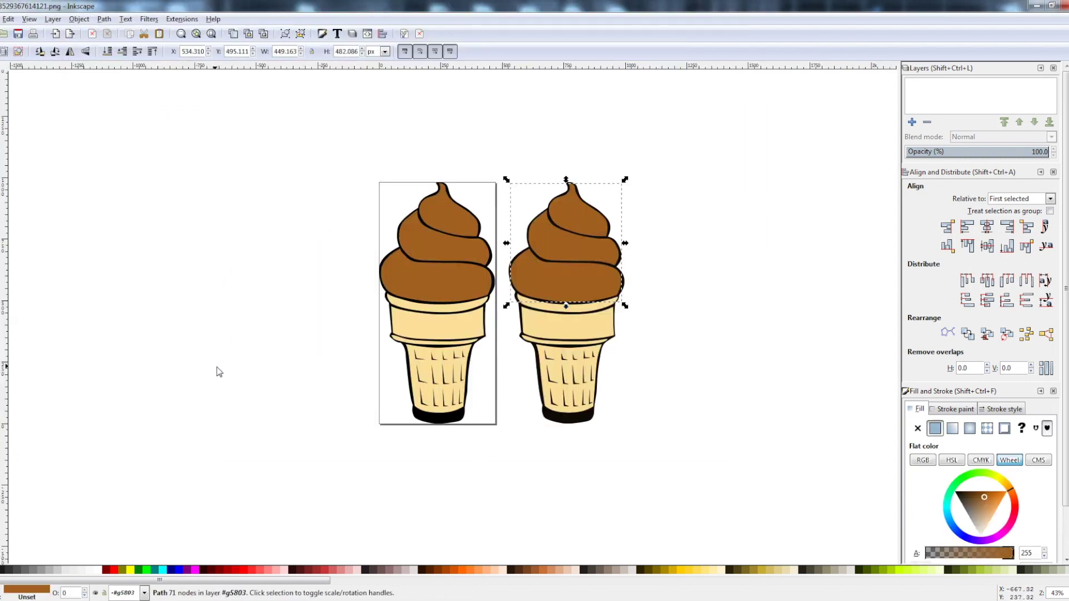
Step: Pull the brown swirl and the tan cone out of the black cone group, off to the right
click(578, 331)
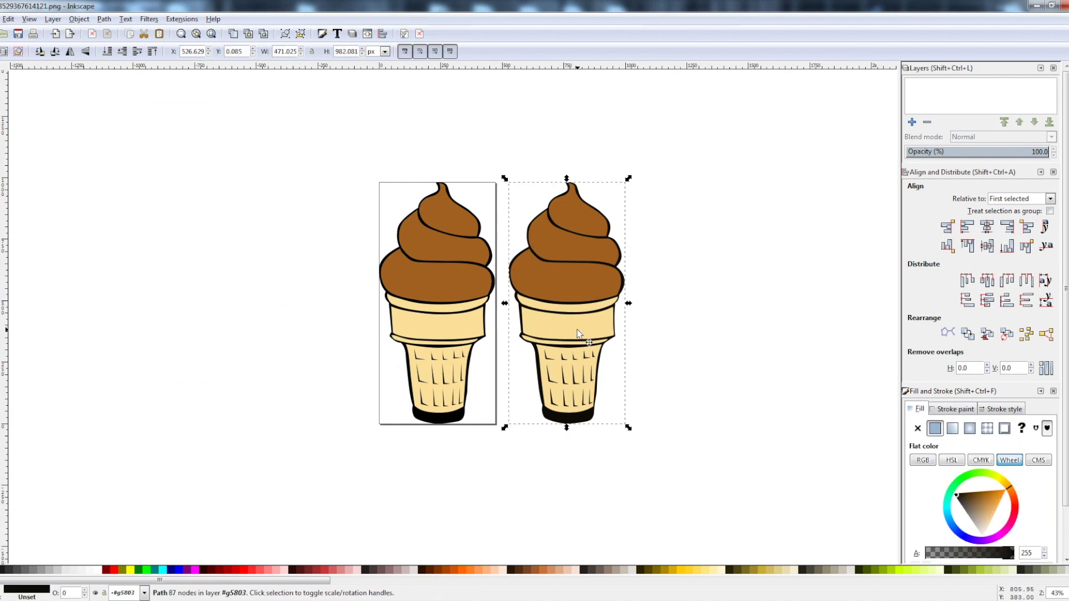
right_click(577, 329)
click(659, 319)
drag(571, 299, 740, 305)
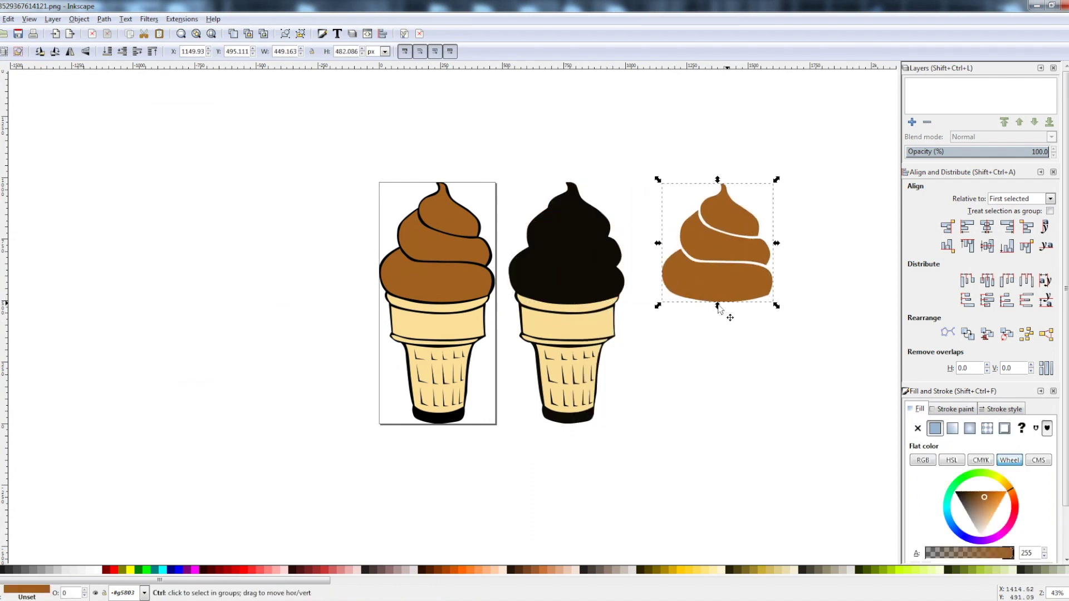
click(609, 325)
drag(573, 326, 726, 323)
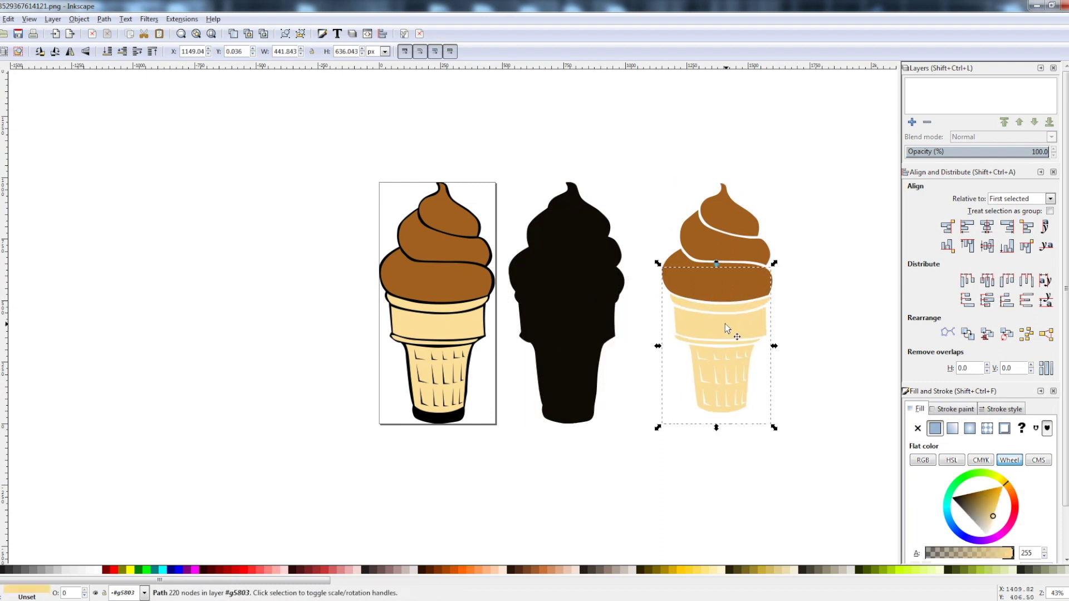
Step: Copy the tan cone and, in Brown Cut 1, replace the brown swirl with it
right_click(725, 323)
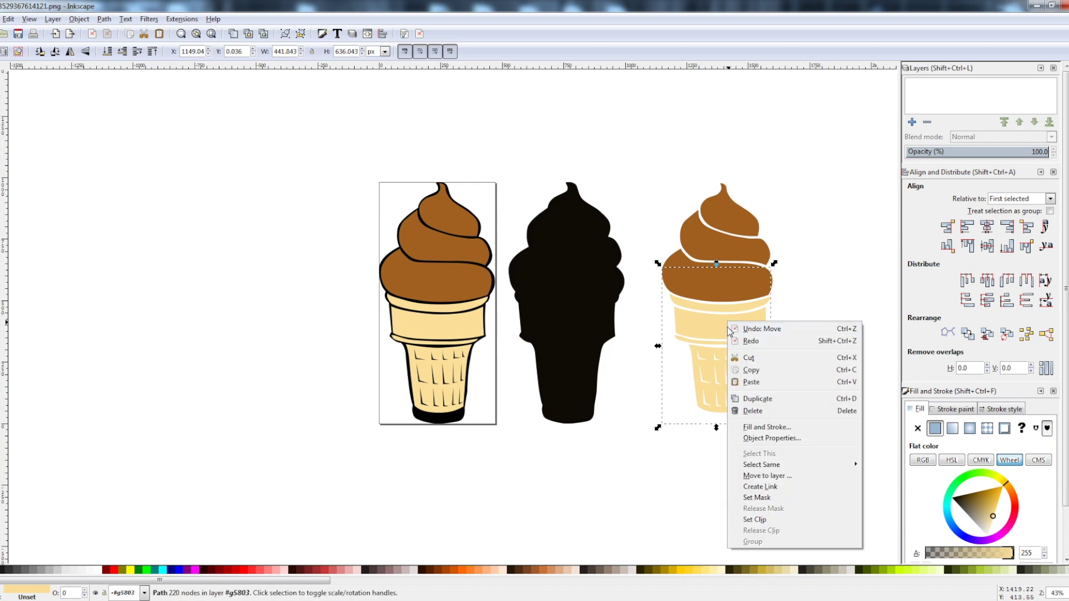
click(736, 370)
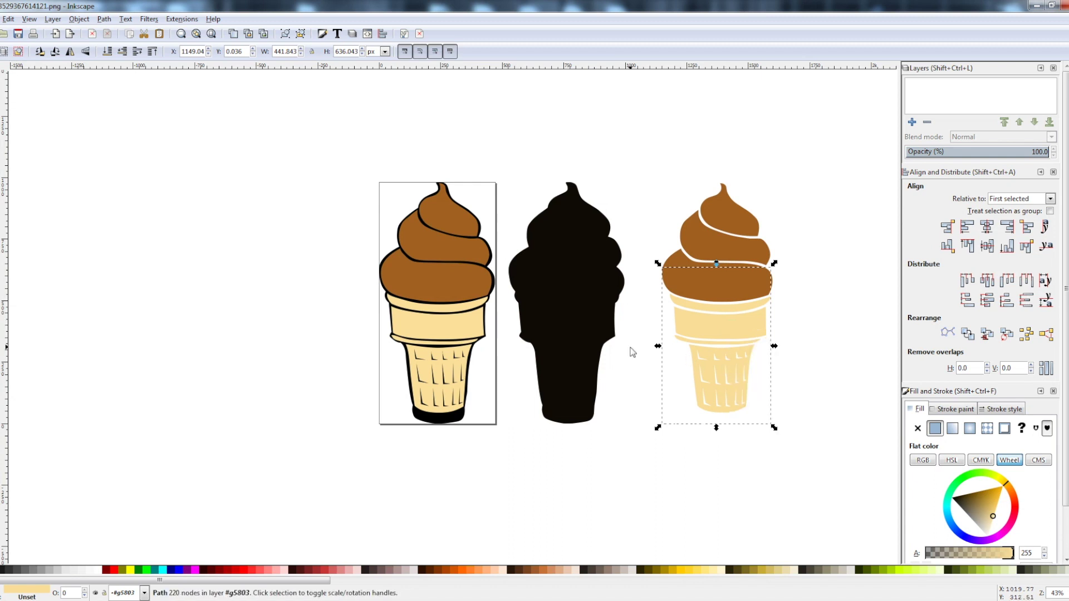
key(alt+Tab)
click(279, 300)
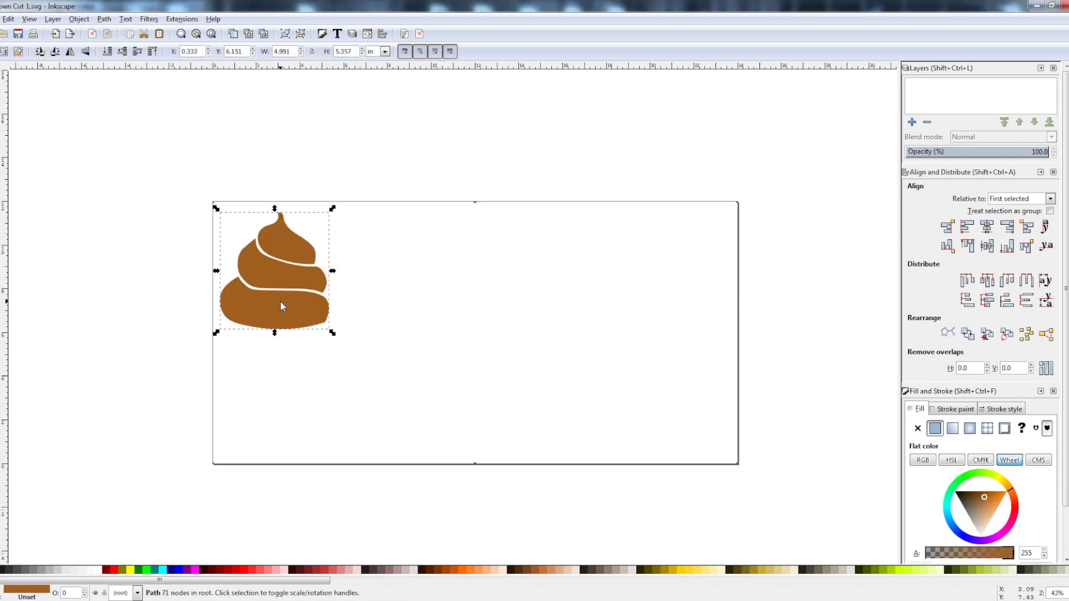
right_click(280, 300)
click(326, 390)
right_click(259, 281)
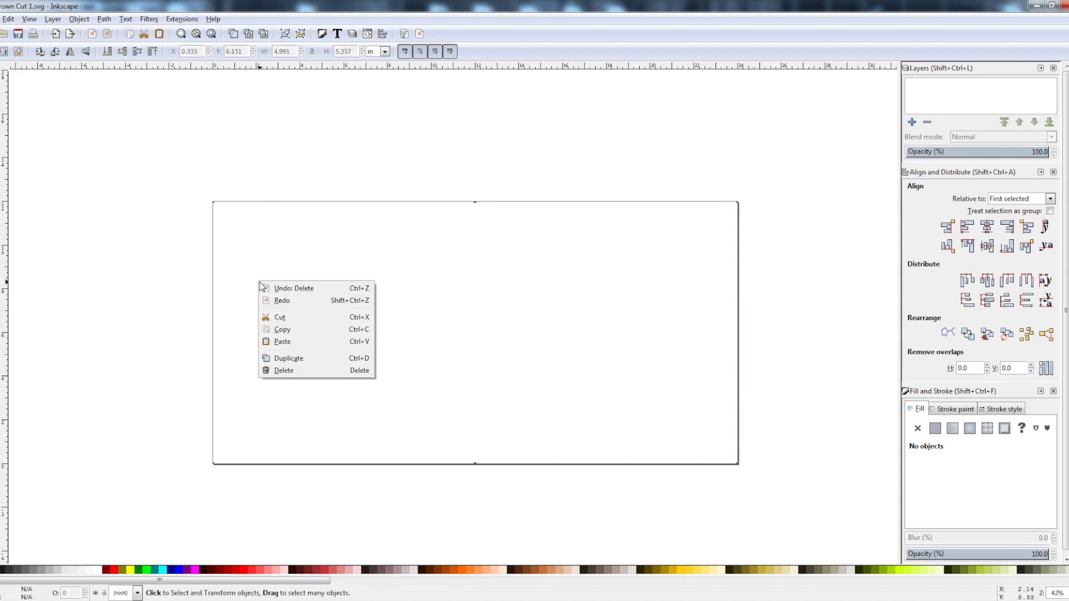
click(283, 344)
Step: Move the tan cone to the page's top-left and save the document as Tan Cut 1
drag(276, 342, 263, 262)
click(377, 285)
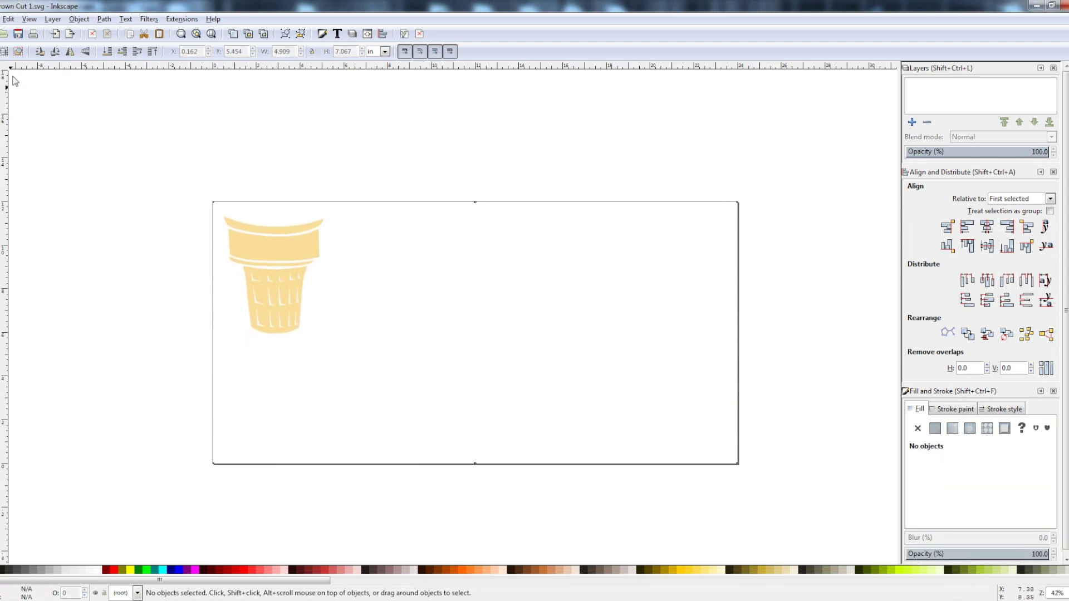
click(2, 19)
click(12, 104)
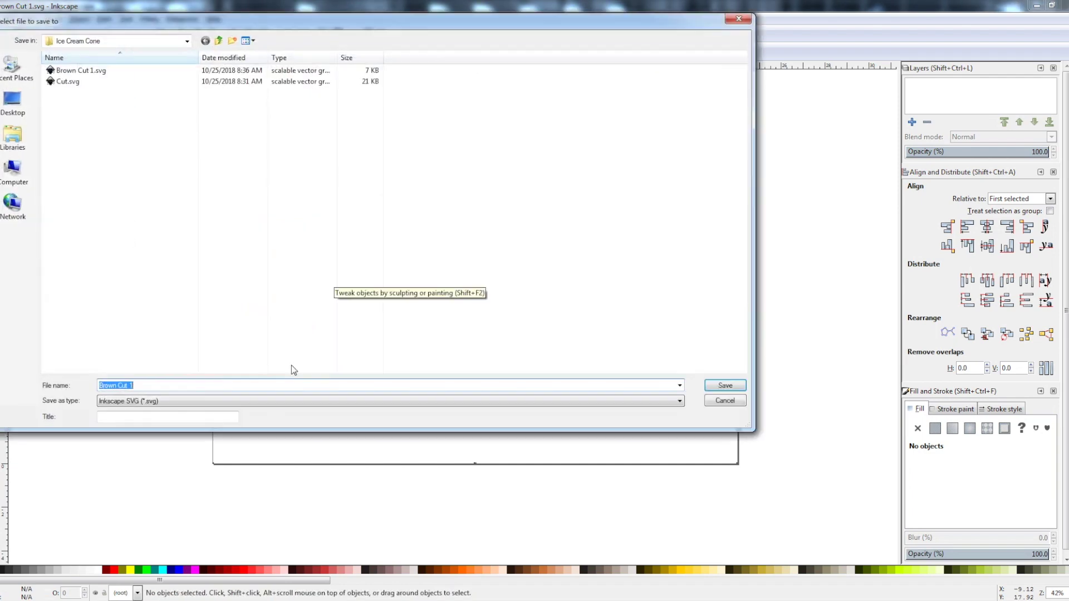
text(Tan C)
key(Return)
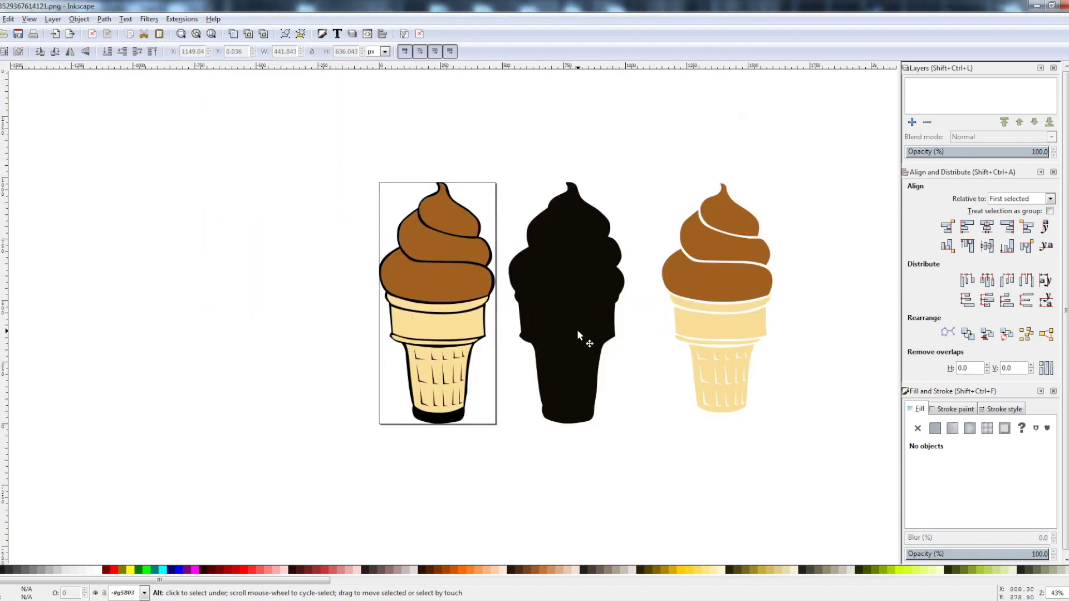
Step: In Tan Cut 1, replace the tan cone with a copy of the black silhouette at the top-left
click(577, 329)
right_click(579, 329)
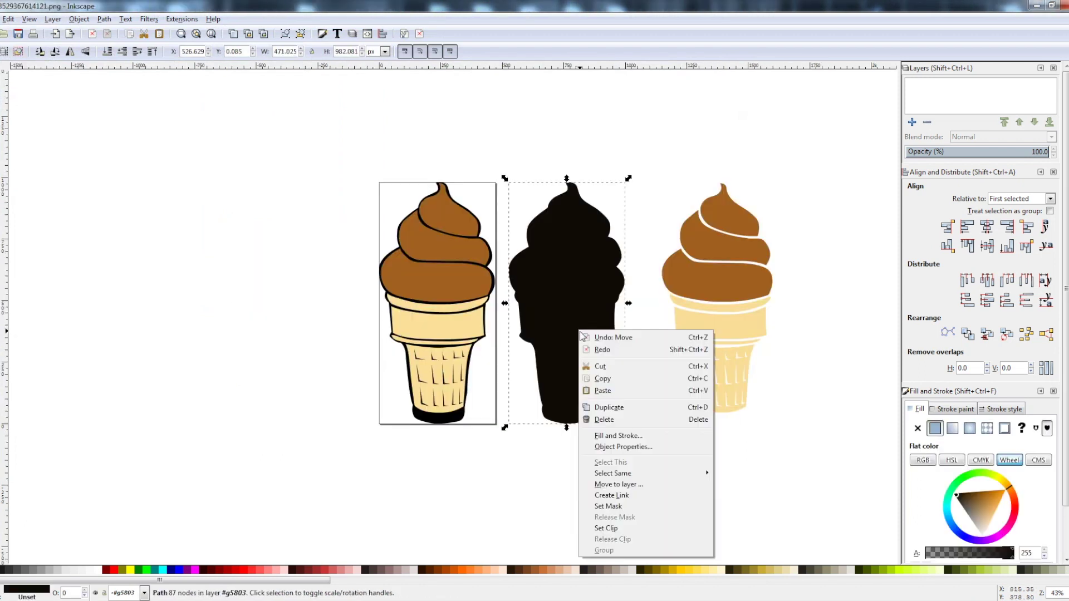
click(602, 379)
key(alt+Tab)
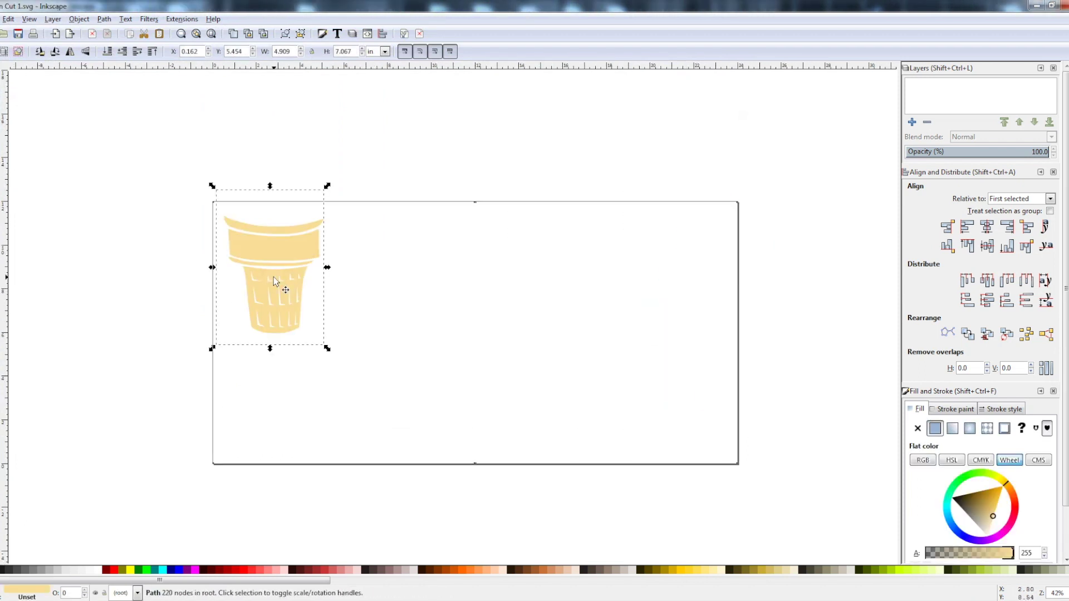
right_click(272, 276)
click(297, 363)
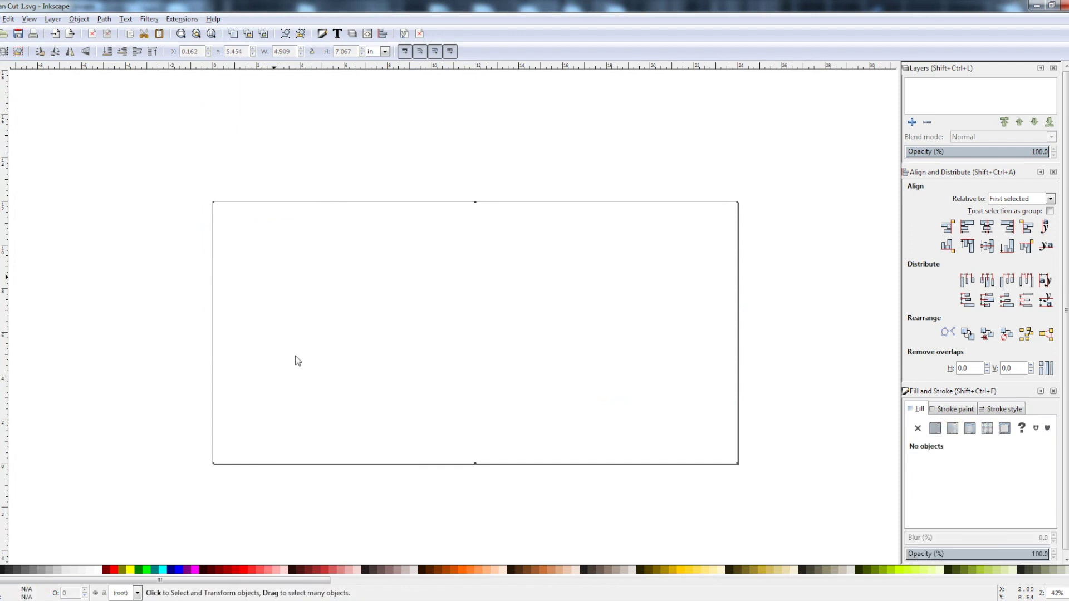
right_click(251, 233)
click(272, 293)
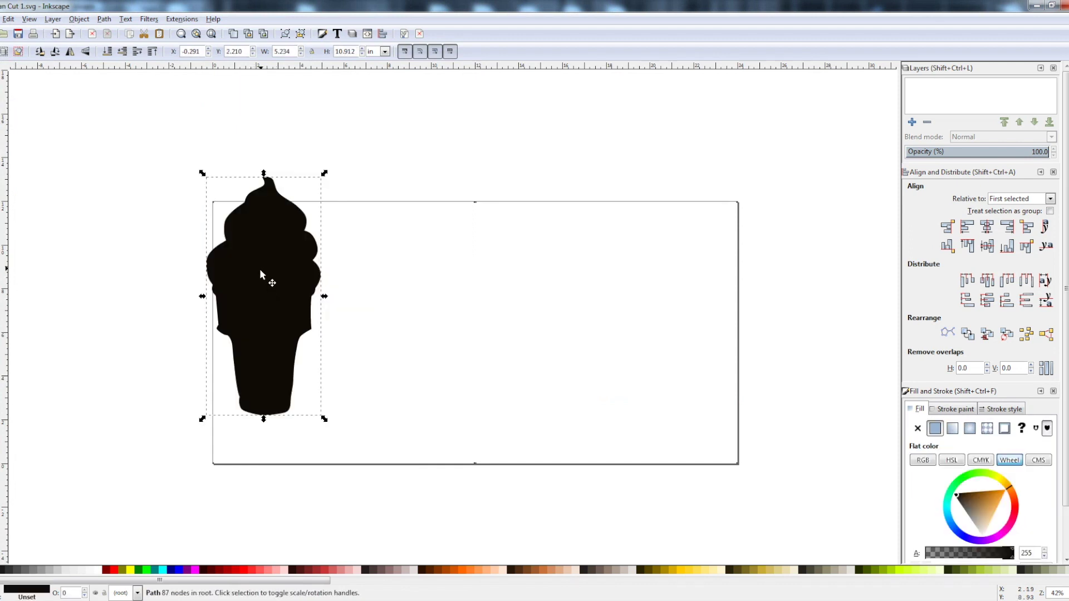
drag(259, 268, 272, 305)
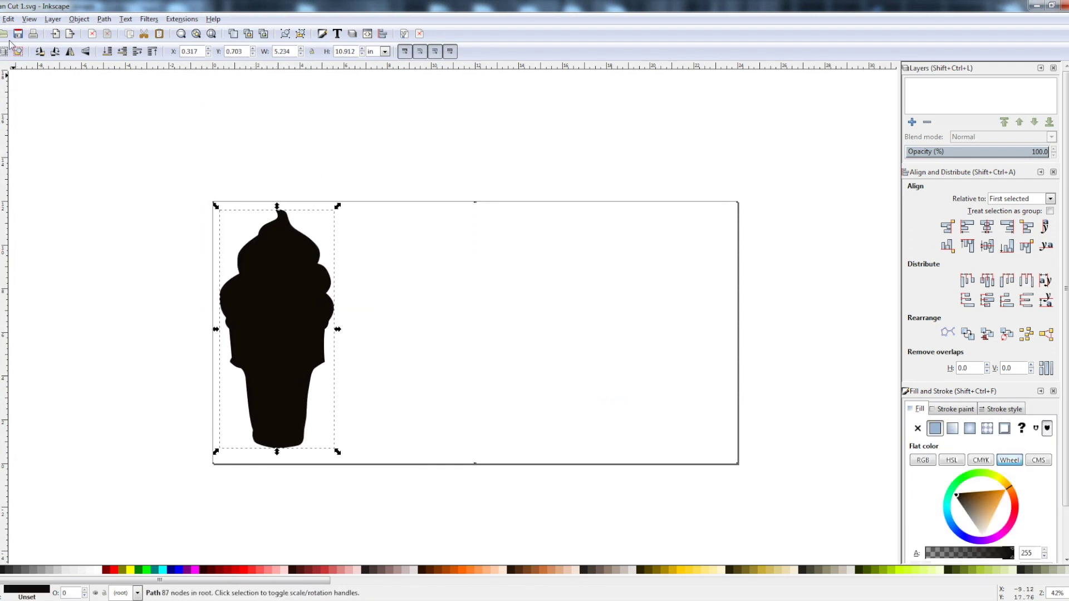
Step: Save this document as Black Cut 1.svg
click(2, 19)
click(10, 104)
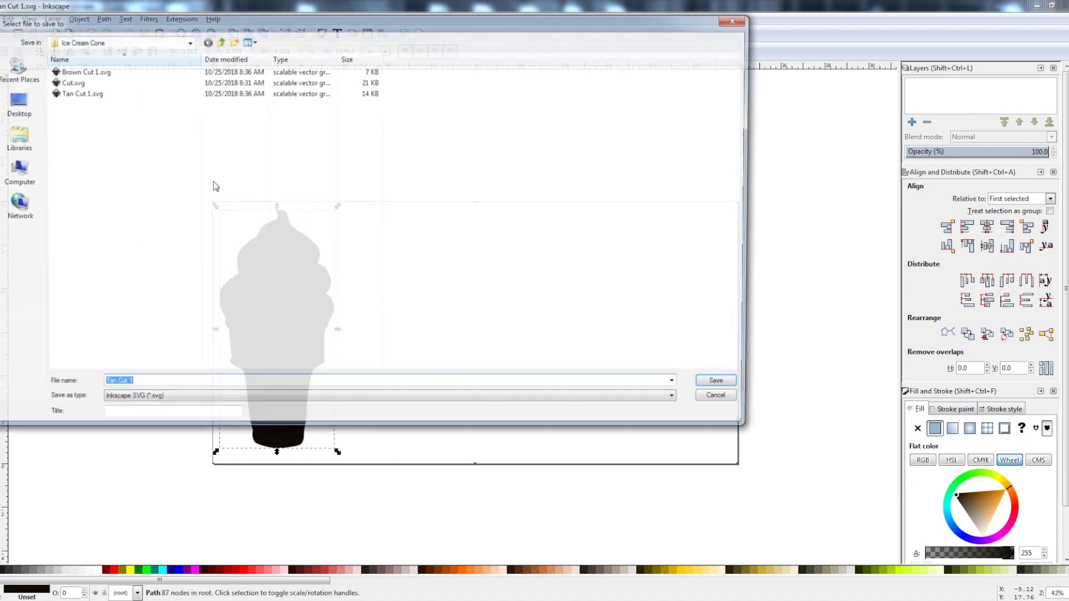
text(B)
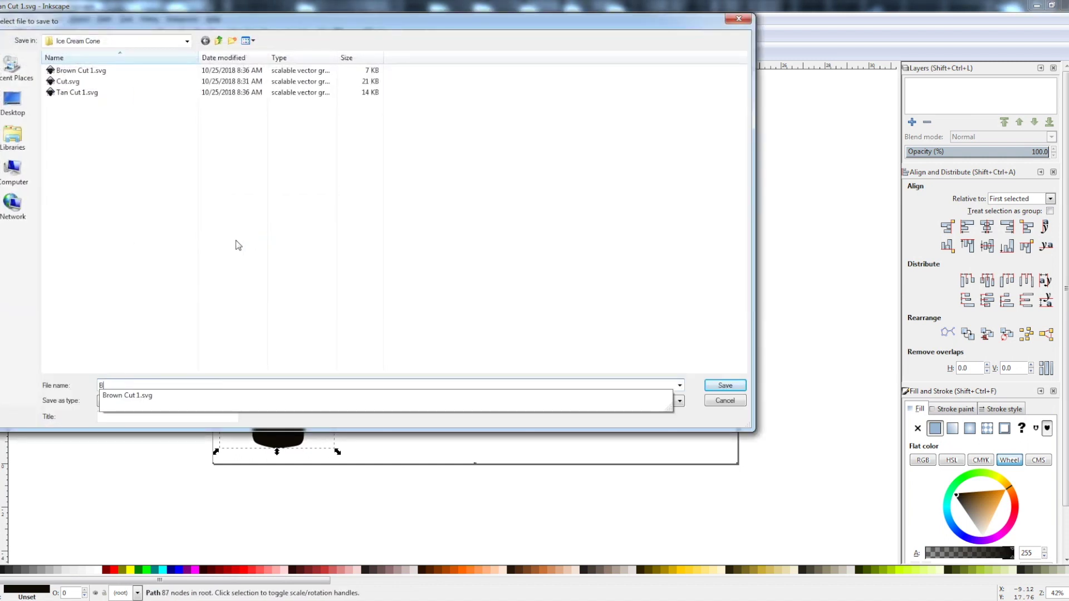
text(lack Cut 1)
key(Return)
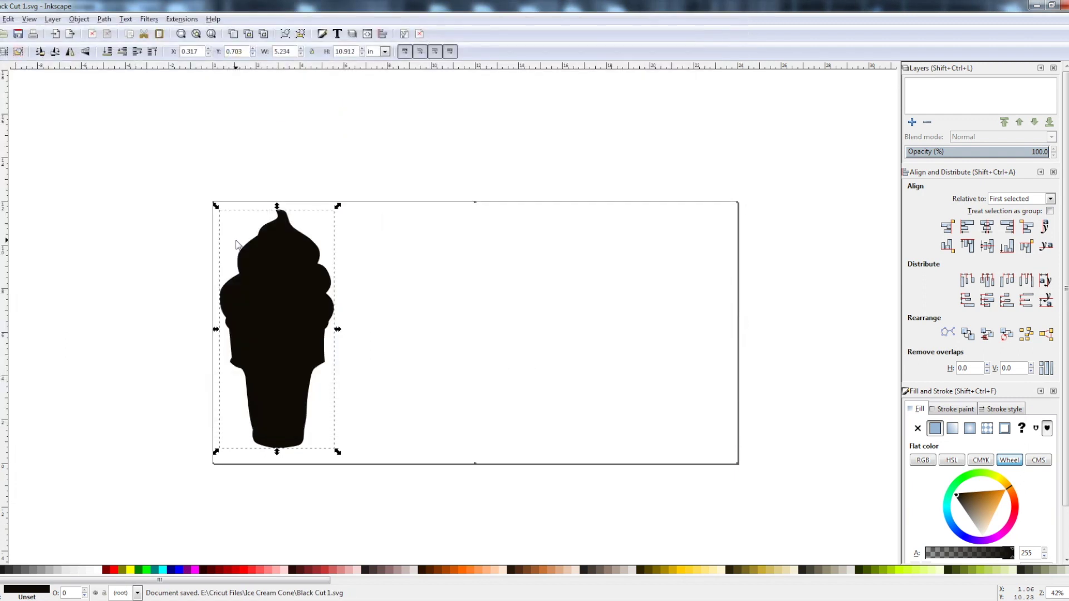
click(340, 267)
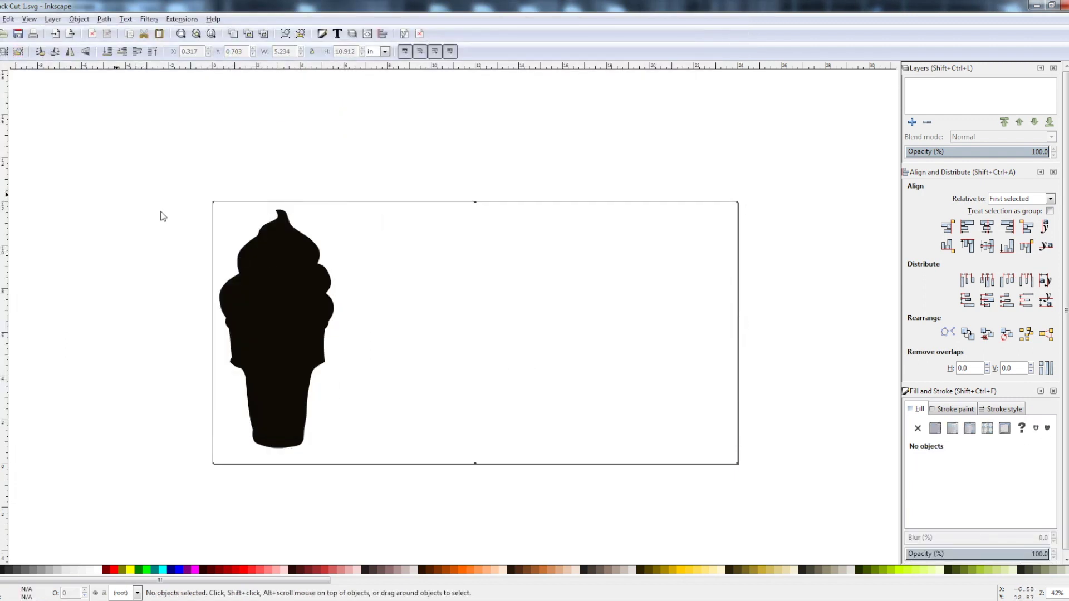
Step: In Silhouette Studio, open Black Cut 1.svg from Libraries > Cricut Files > Ice Cream Cone
key(alt+Tab)
key(alt+Tab)
key(alt+Tab)
key(alt+Tab)
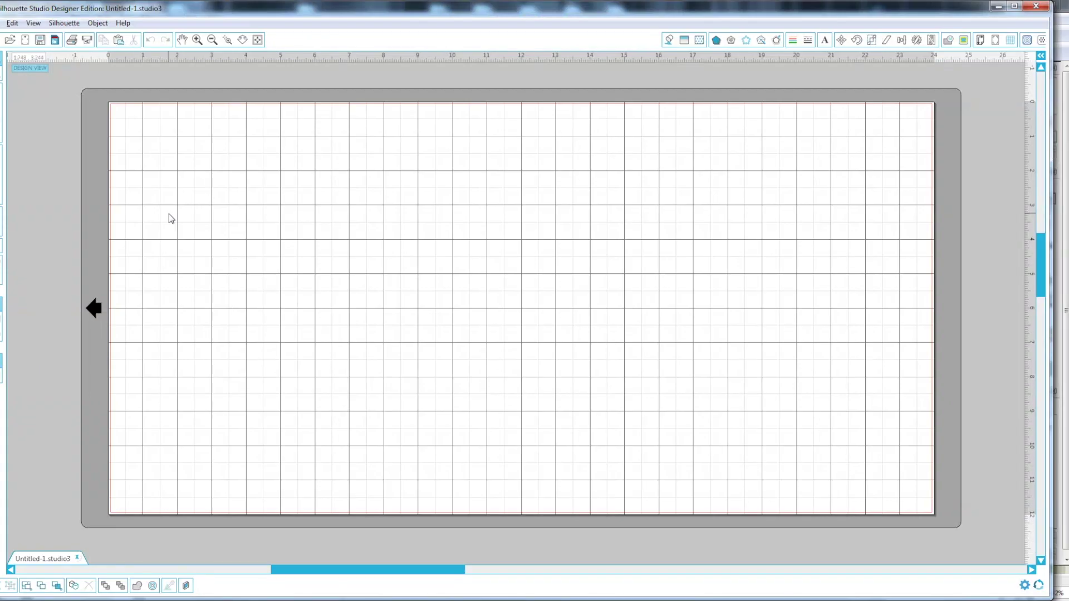
click(3, 23)
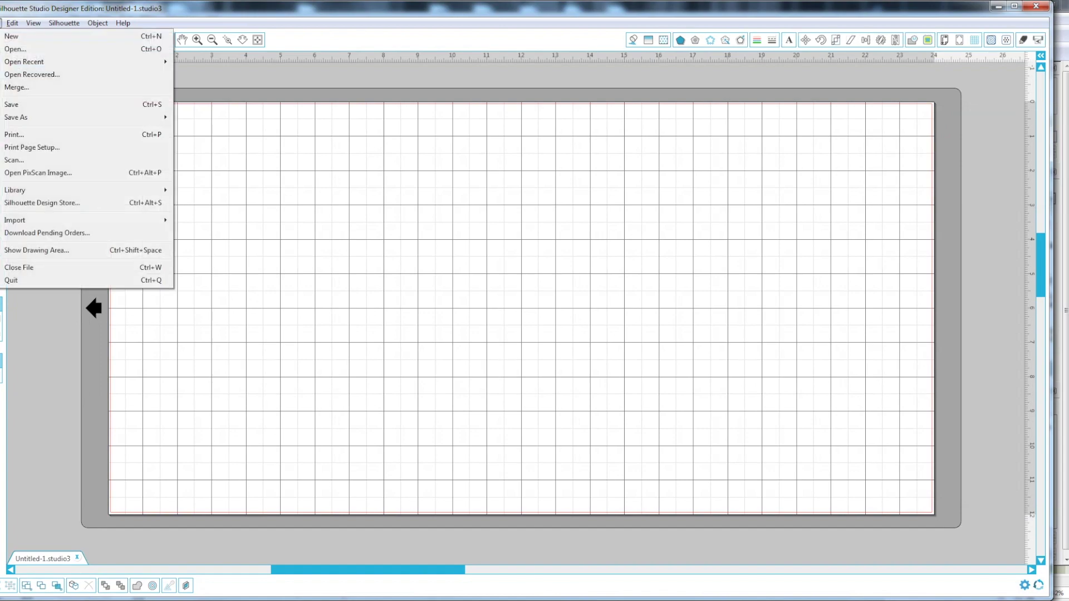
click(3, 50)
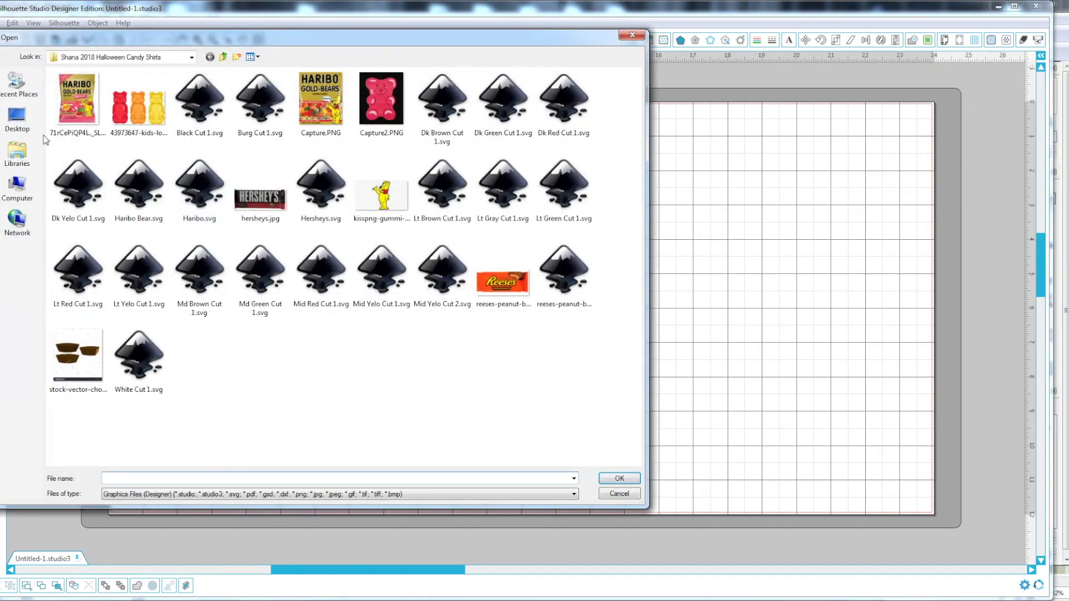
click(17, 153)
double_click(71, 94)
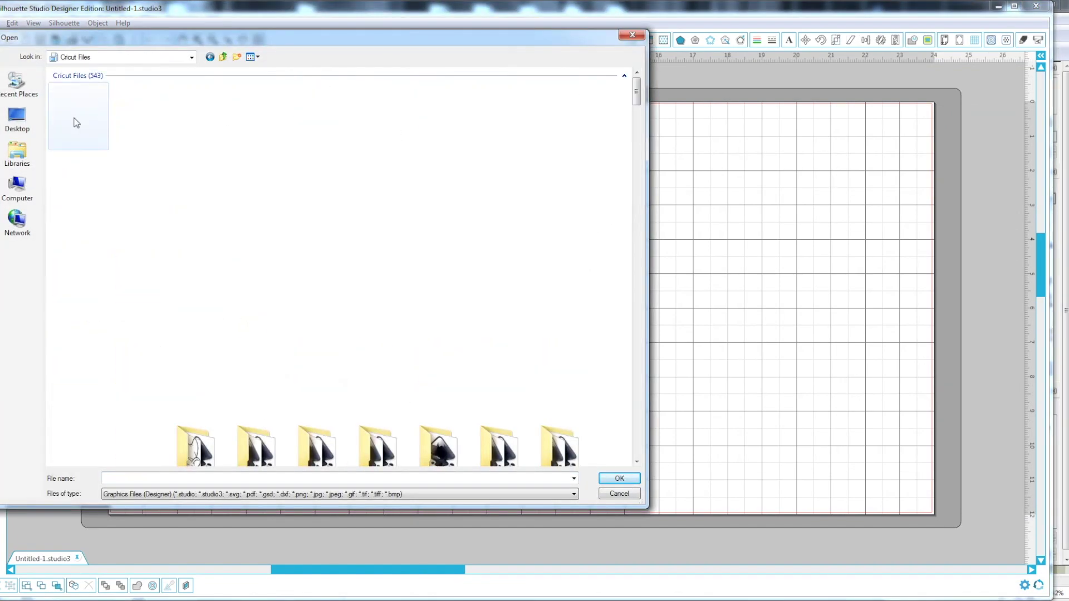
double_click(77, 120)
click(78, 120)
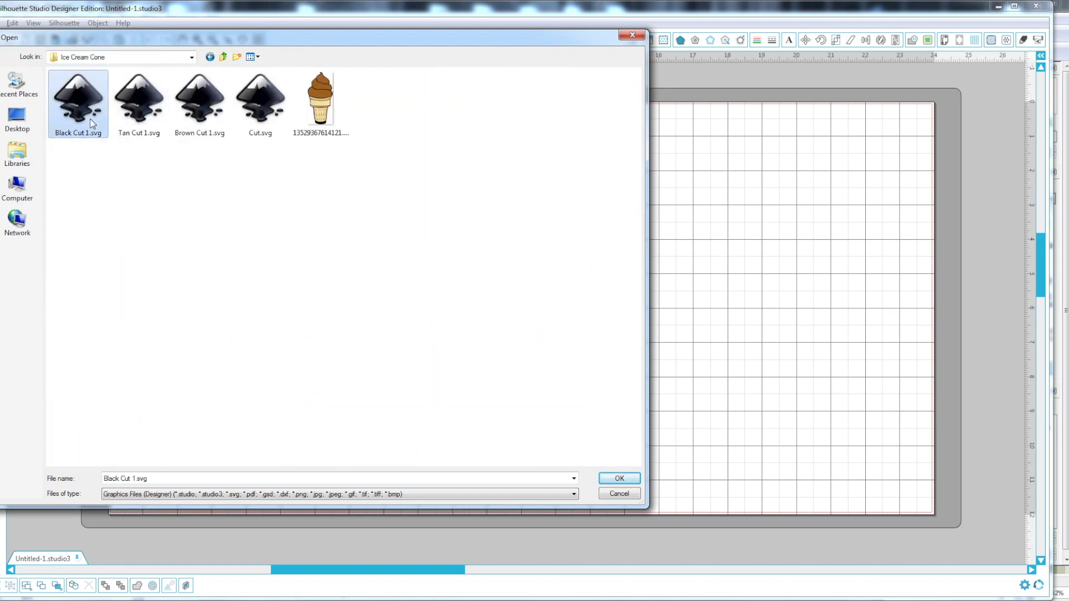
click(636, 479)
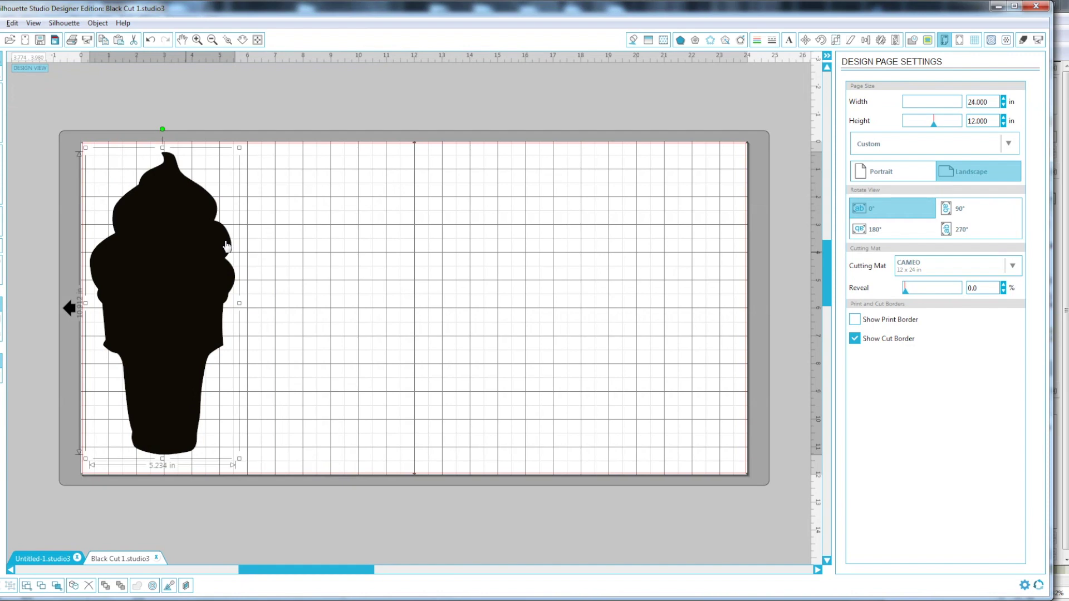
click(420, 148)
Step: Give the black ice cream shape a cut line with Siser HTV material (speed 8, thickness 9)
click(419, 143)
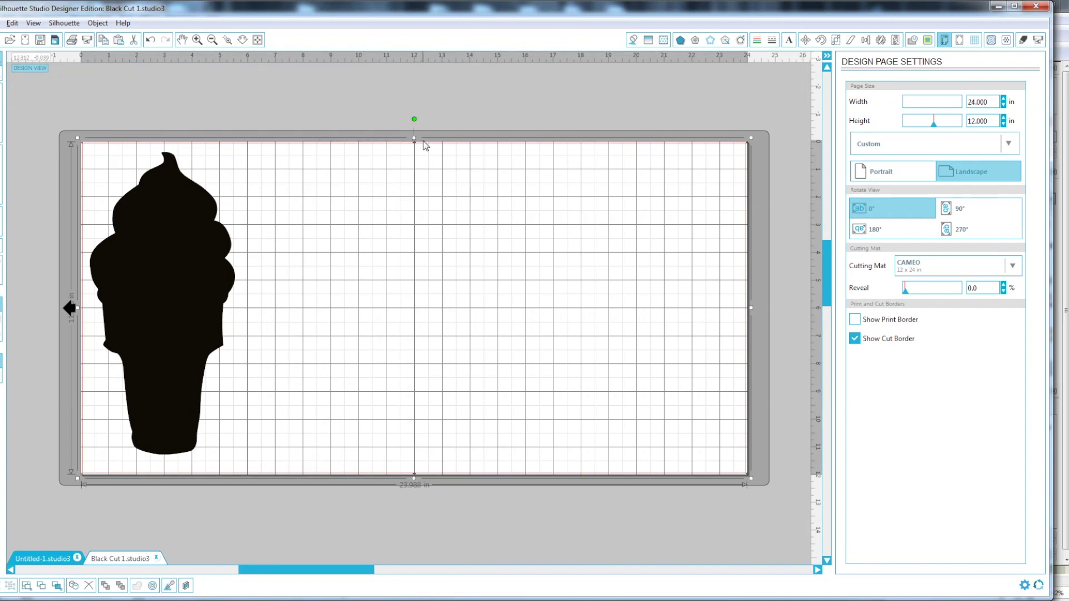
click(425, 146)
click(120, 270)
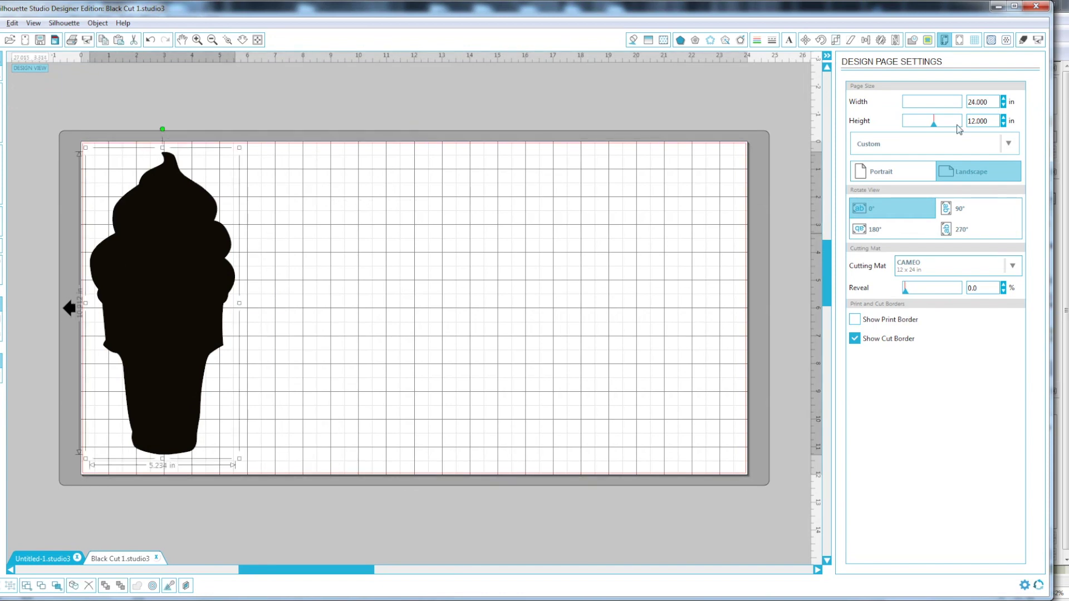
click(1021, 42)
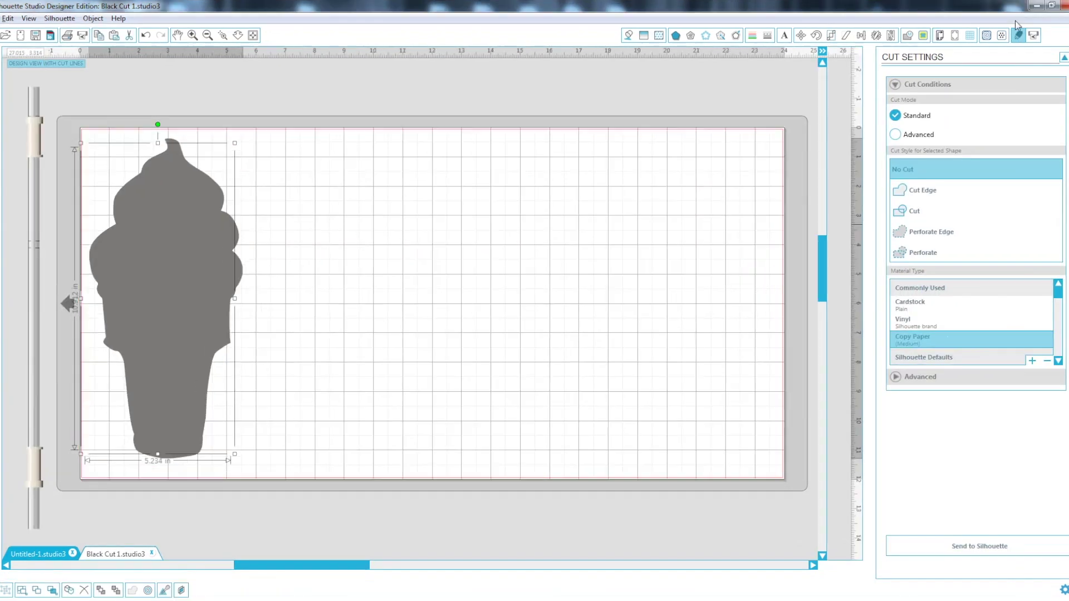
click(921, 210)
scroll(928, 323, down, 5)
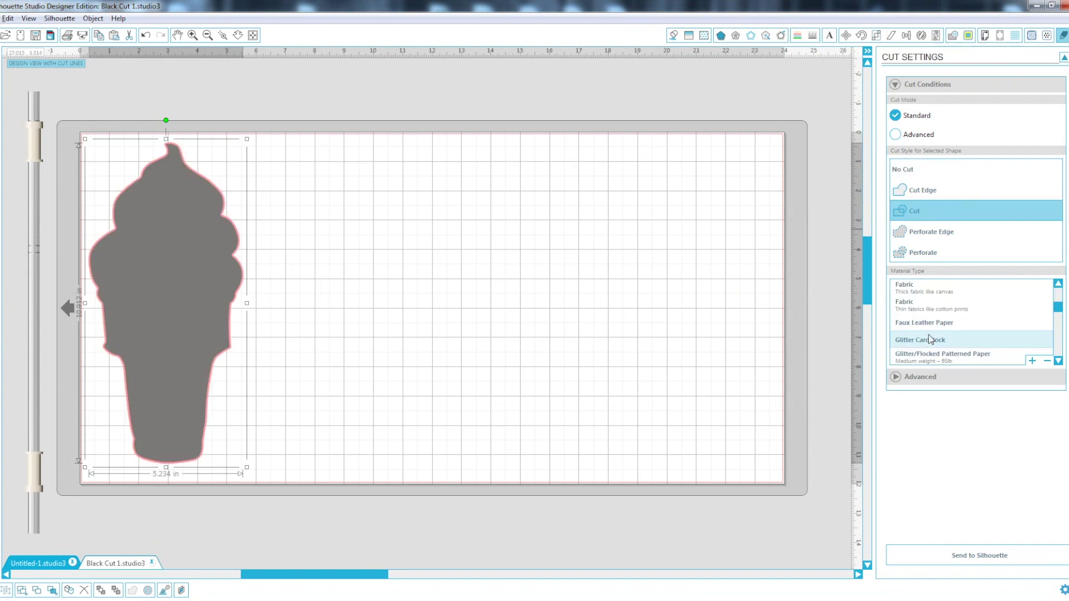
scroll(930, 338, down, 5)
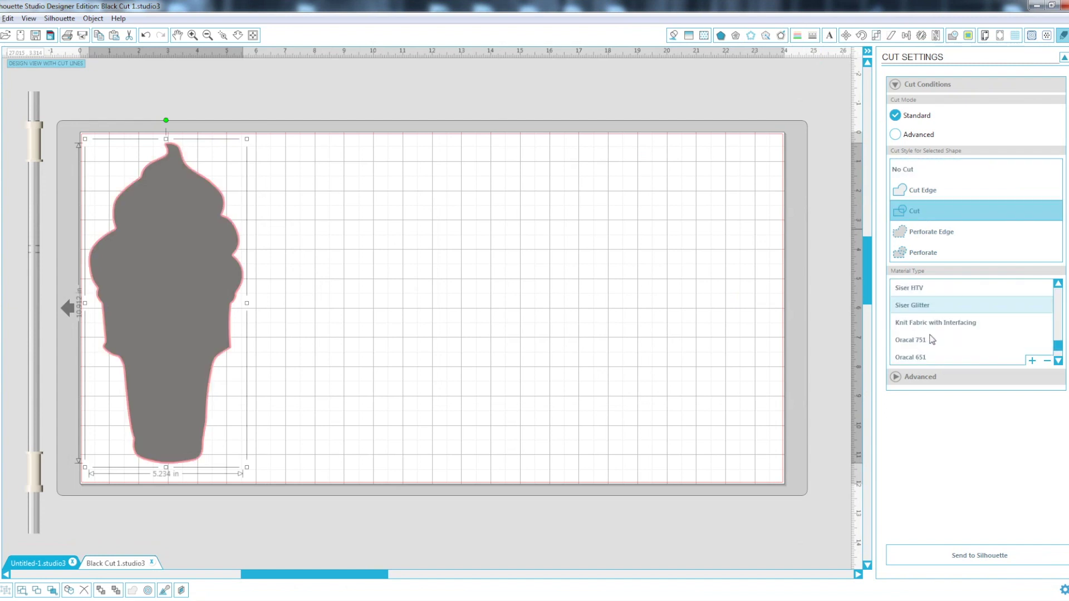
click(924, 287)
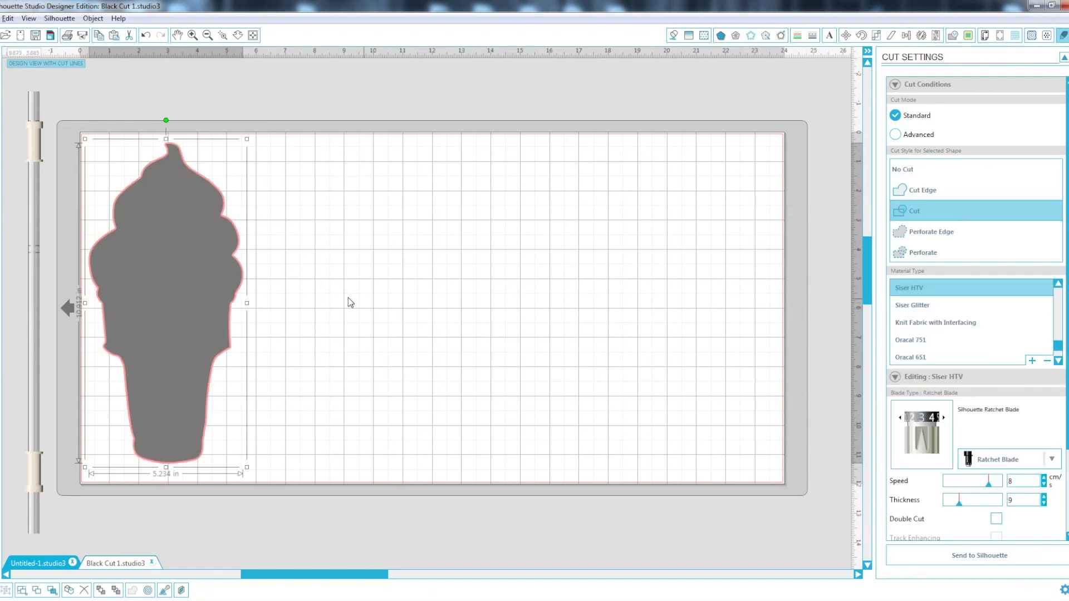
click(103, 165)
key(alt+f)
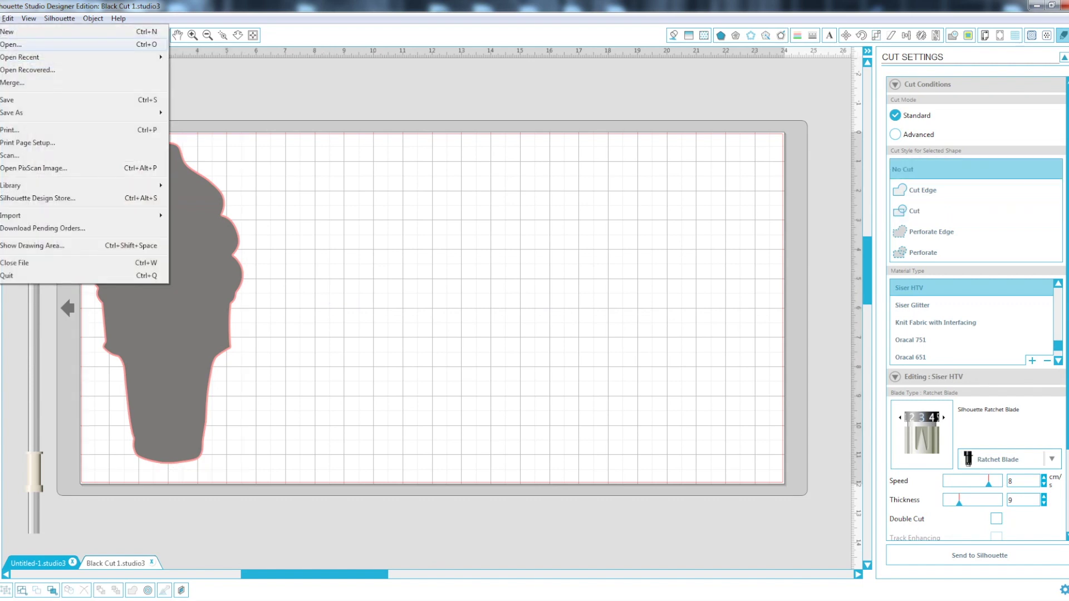
Step: Open Brown Cut 1.svg and set its swirl to Cut with Siser HTV material
key(Return)
double_click(83, 106)
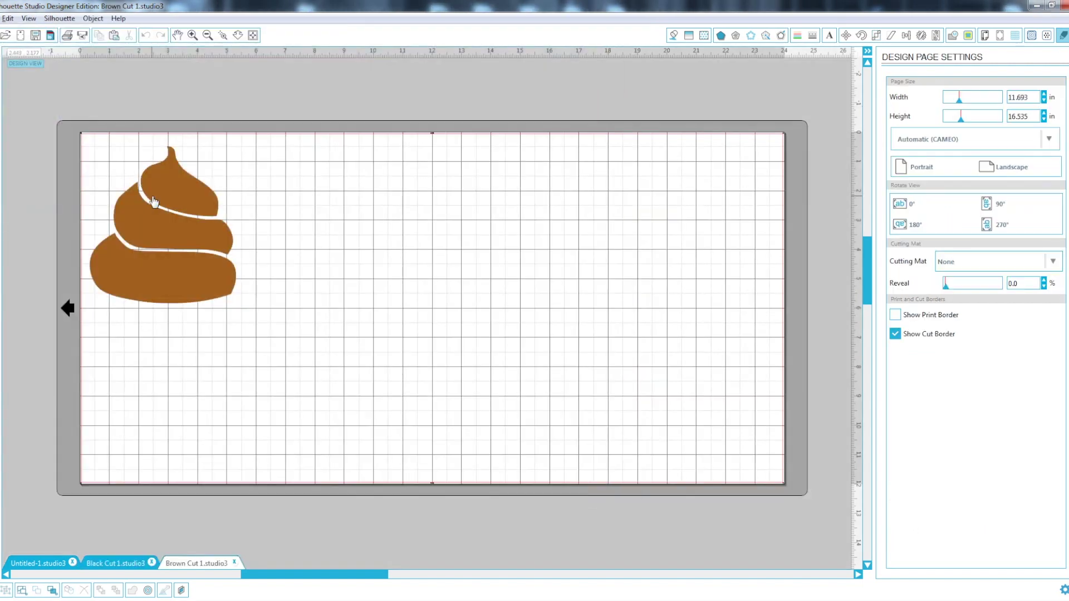
click(174, 216)
click(1063, 35)
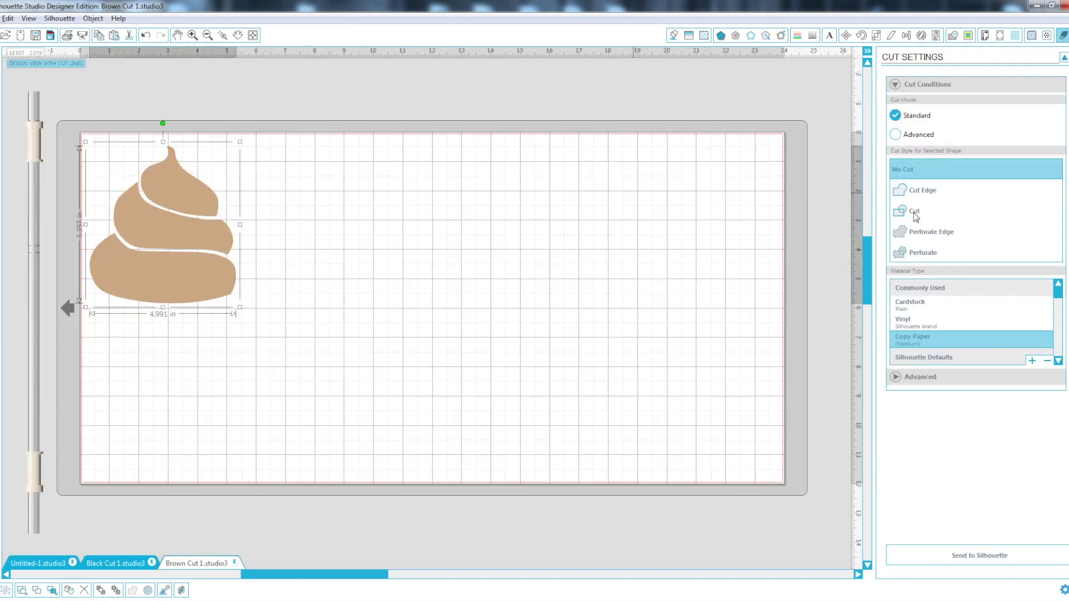
click(914, 211)
scroll(940, 342, down, 1)
scroll(940, 343, down, 10)
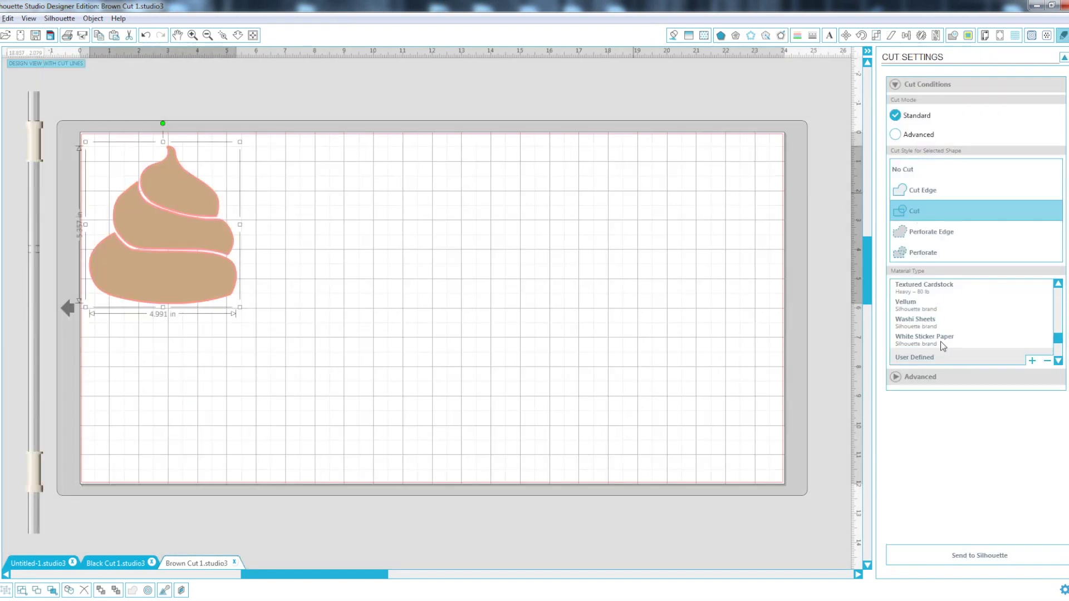
click(924, 324)
click(382, 293)
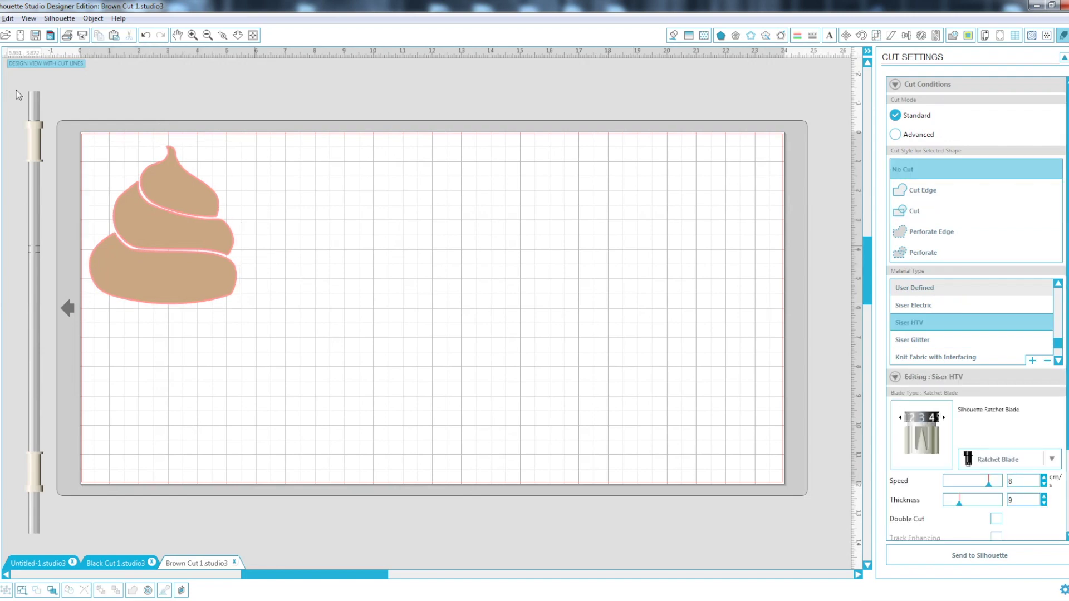
click(1, 18)
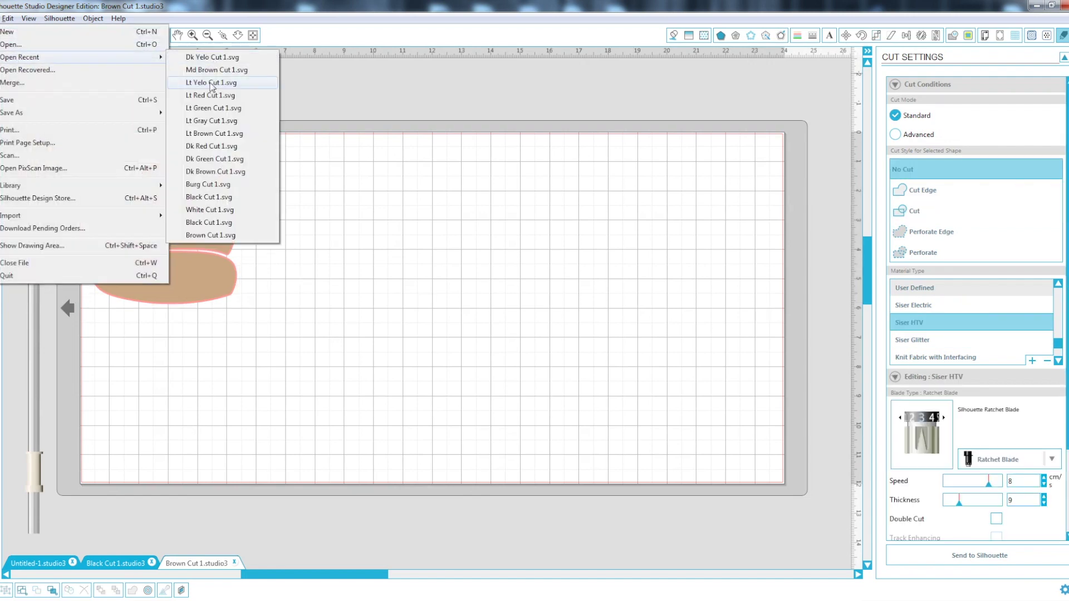
Step: Open Tan Cut 1.svg and set its tan cone shape to Cut
click(50, 47)
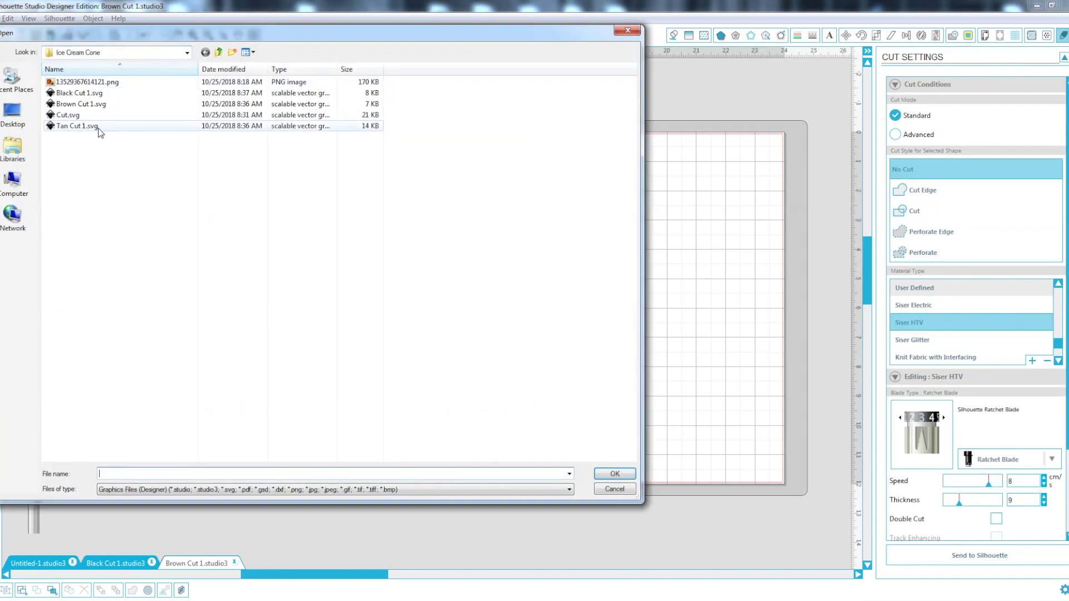
double_click(78, 126)
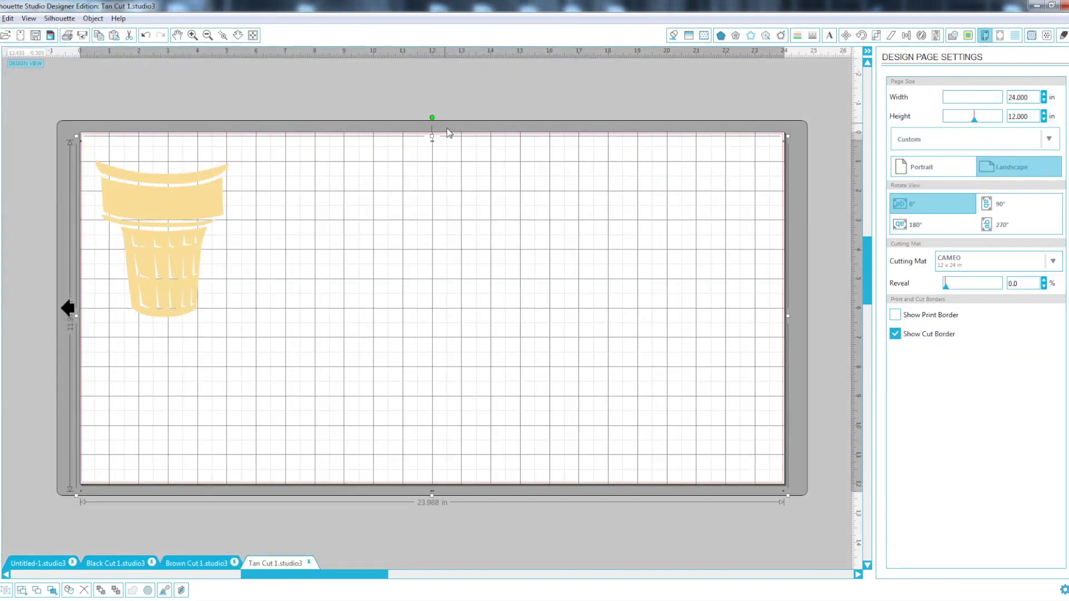
drag(139, 200, 140, 194)
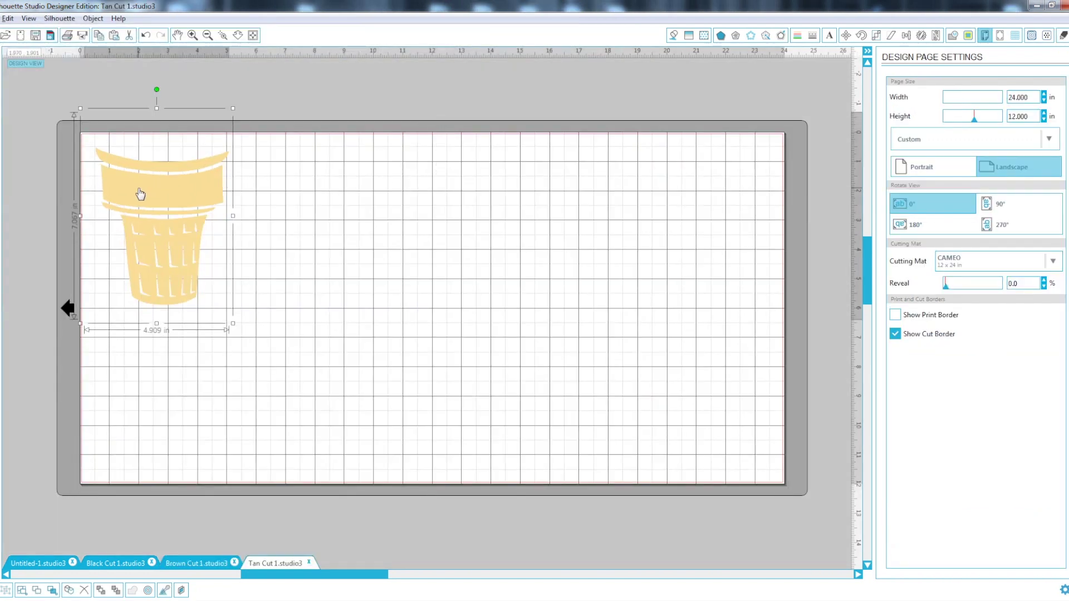
click(1062, 35)
click(915, 210)
scroll(943, 322, down, 3)
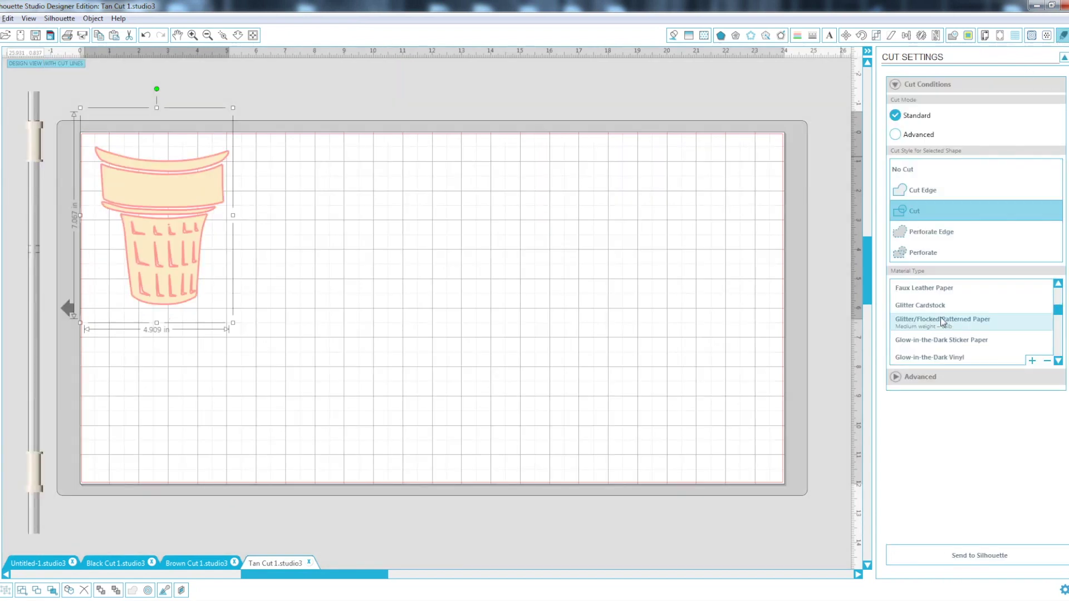
scroll(942, 321, down, 10)
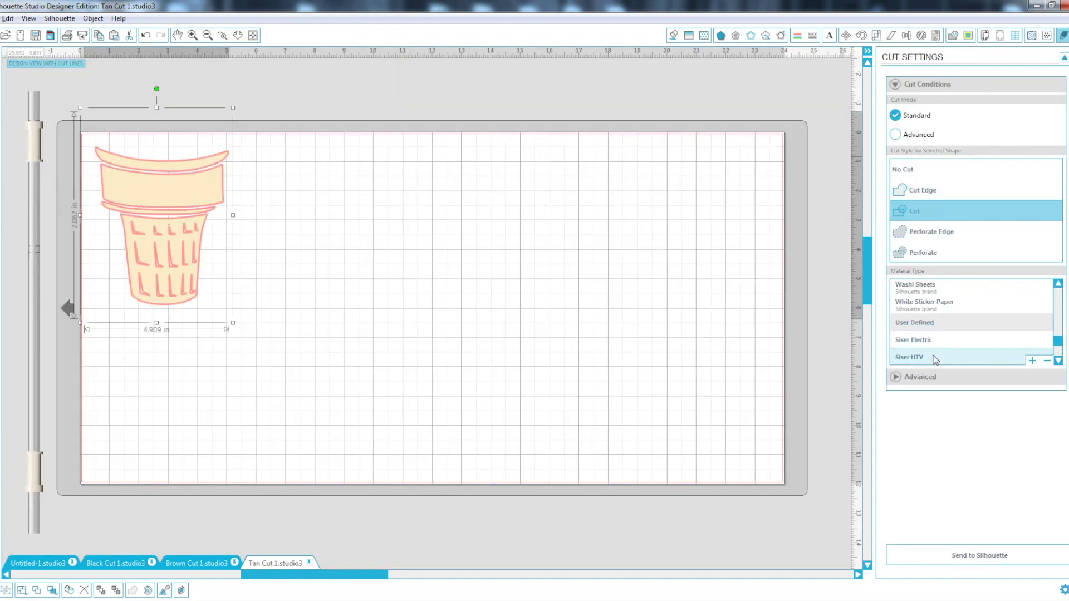